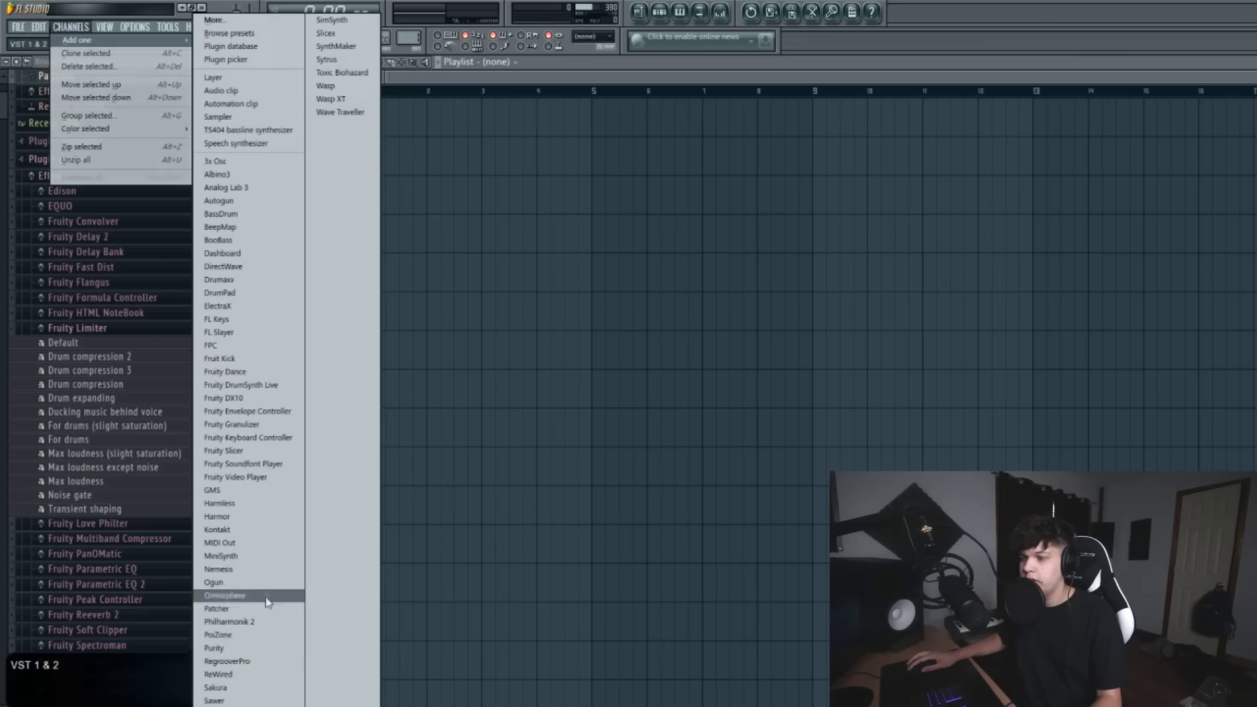
# Add an Omnisphere channel and choose a sound from the Pads + Strings category of the Keyscape Creative directory
pyautogui.click(255, 594)
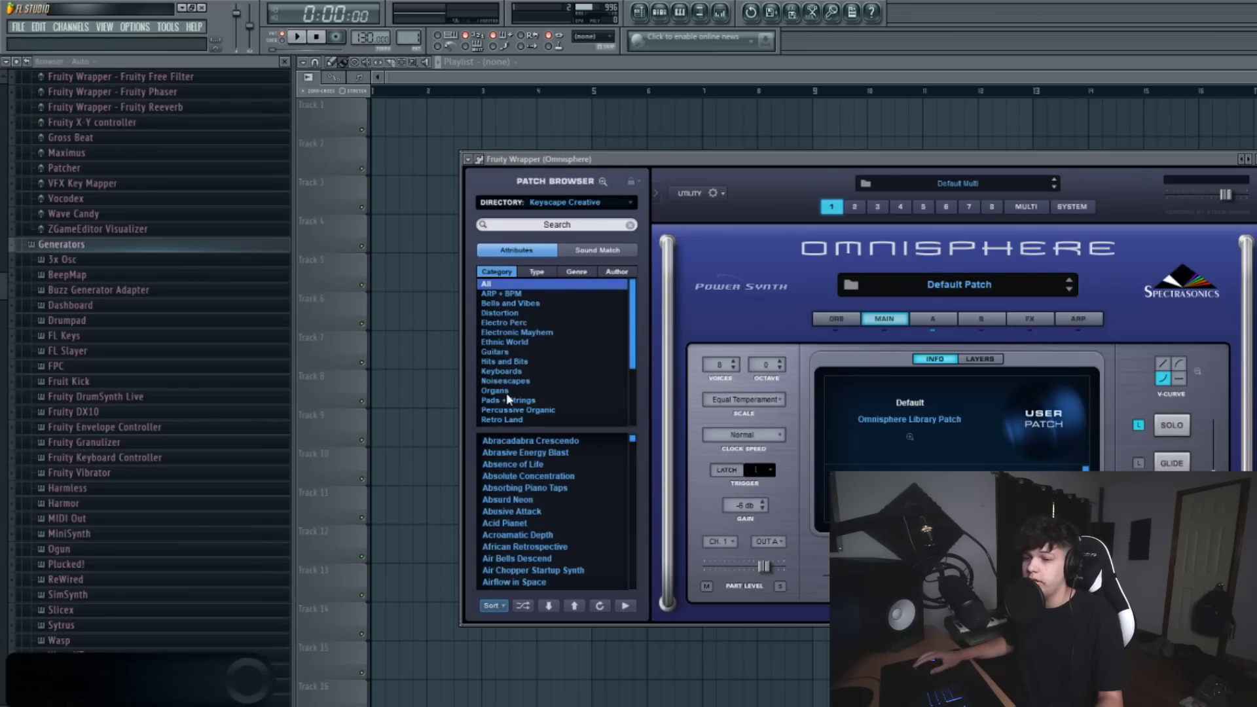
pyautogui.click(508, 401)
pyautogui.click(523, 606)
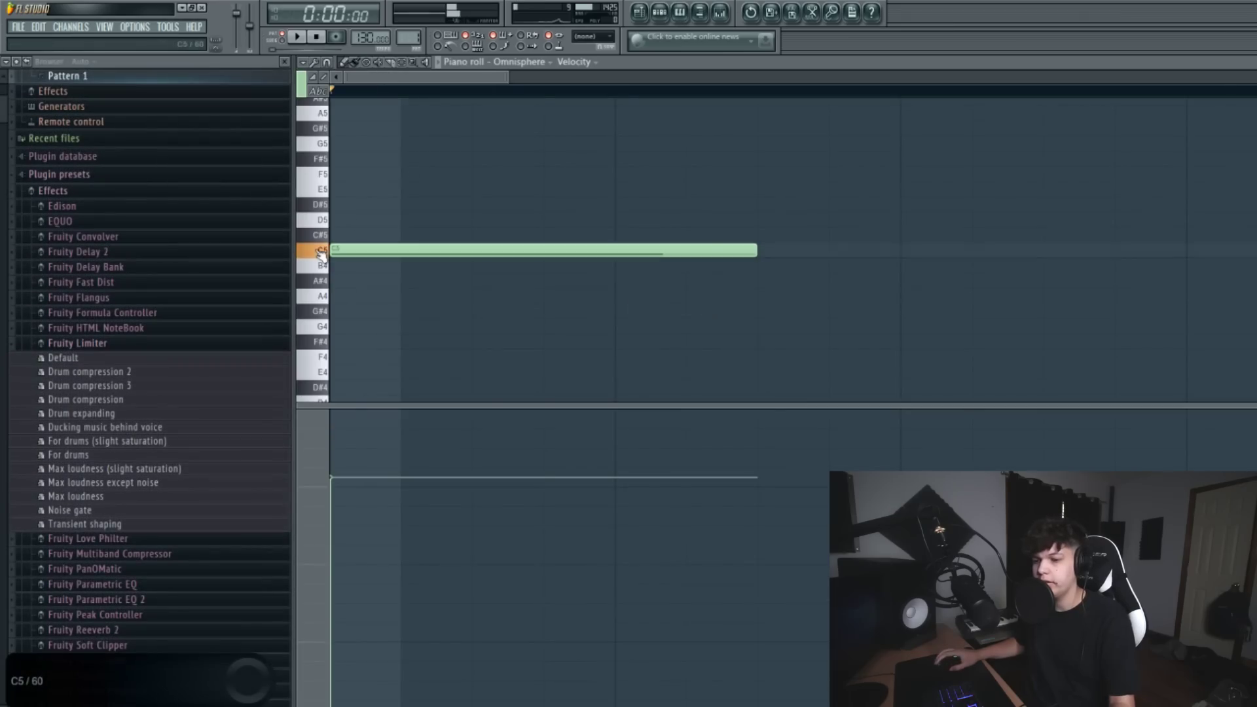
# Build the Omnisphere chord pattern, starting with D#4, A#4, D#5 and F#5 in bar 1, and audition it
pyautogui.moveTo(488, 78); pyautogui.dragTo(896, 99)
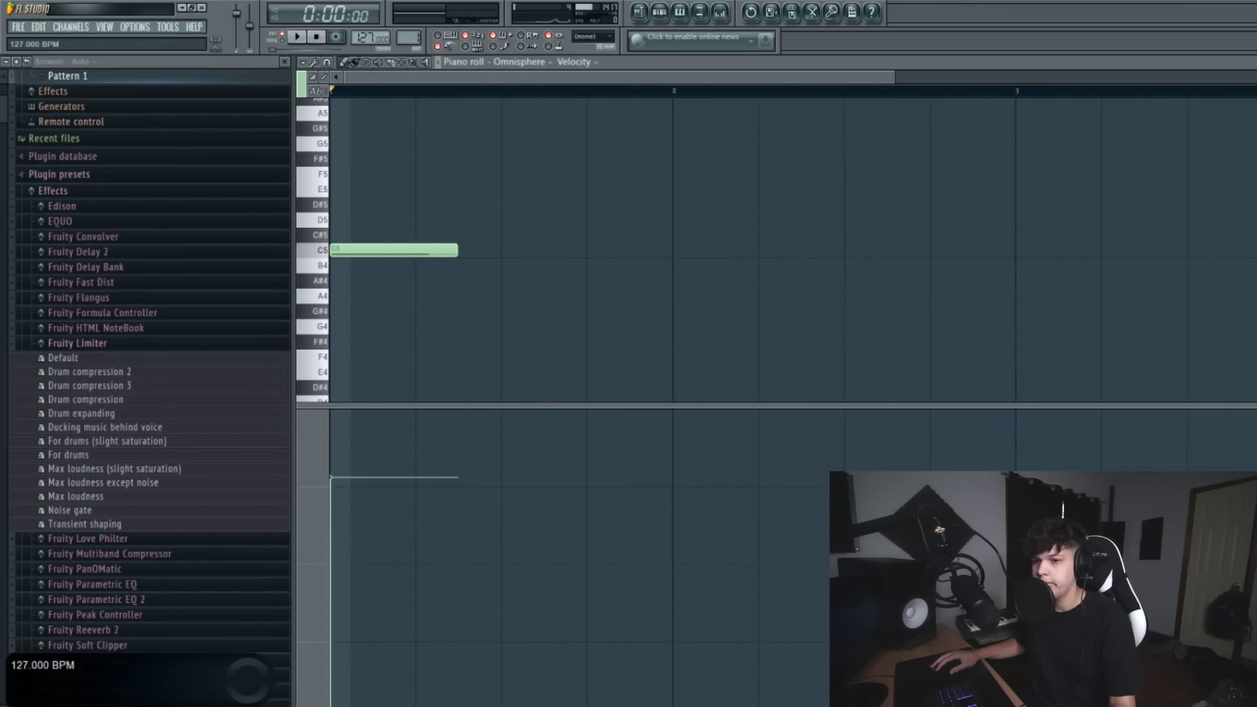
pyautogui.press('space')
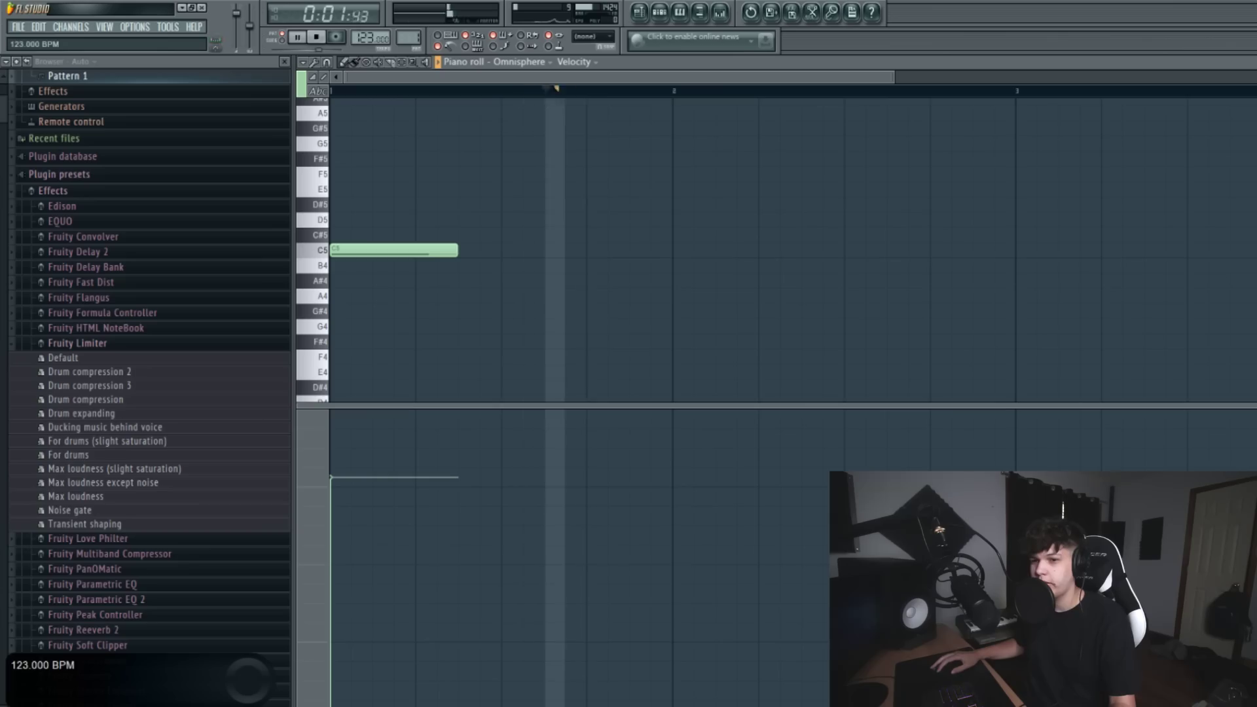
pyautogui.press('space')
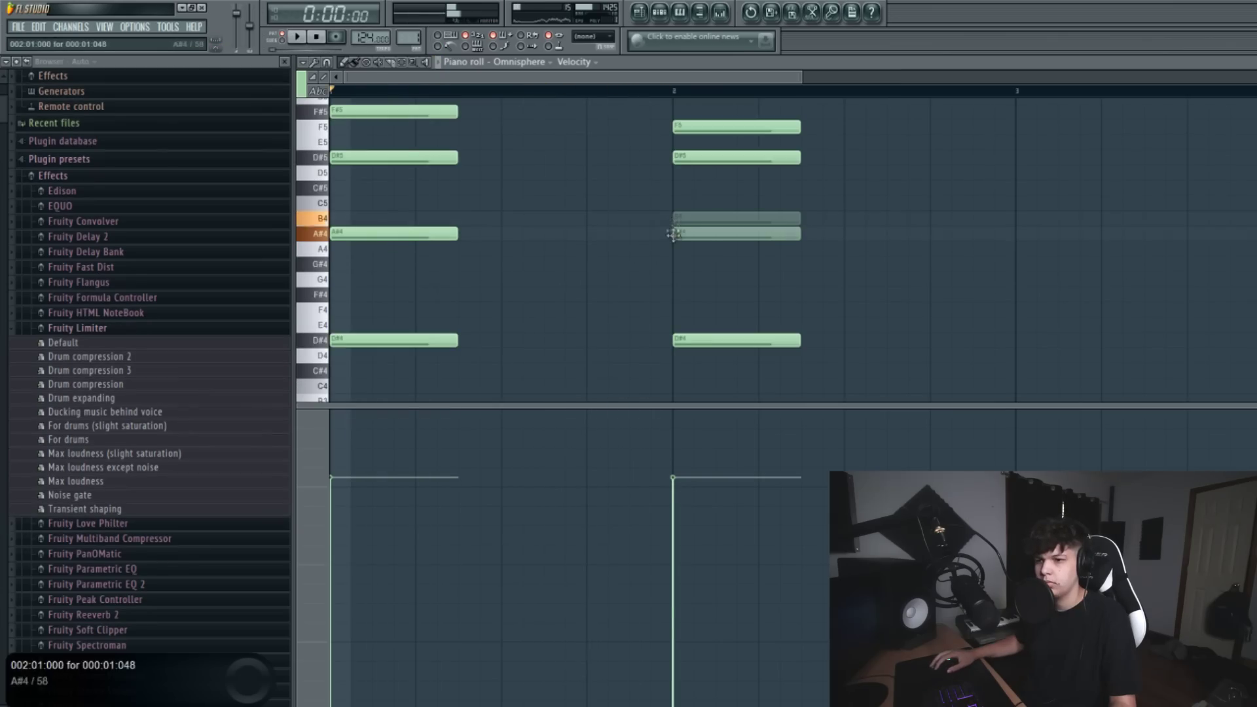
pyautogui.press('space')
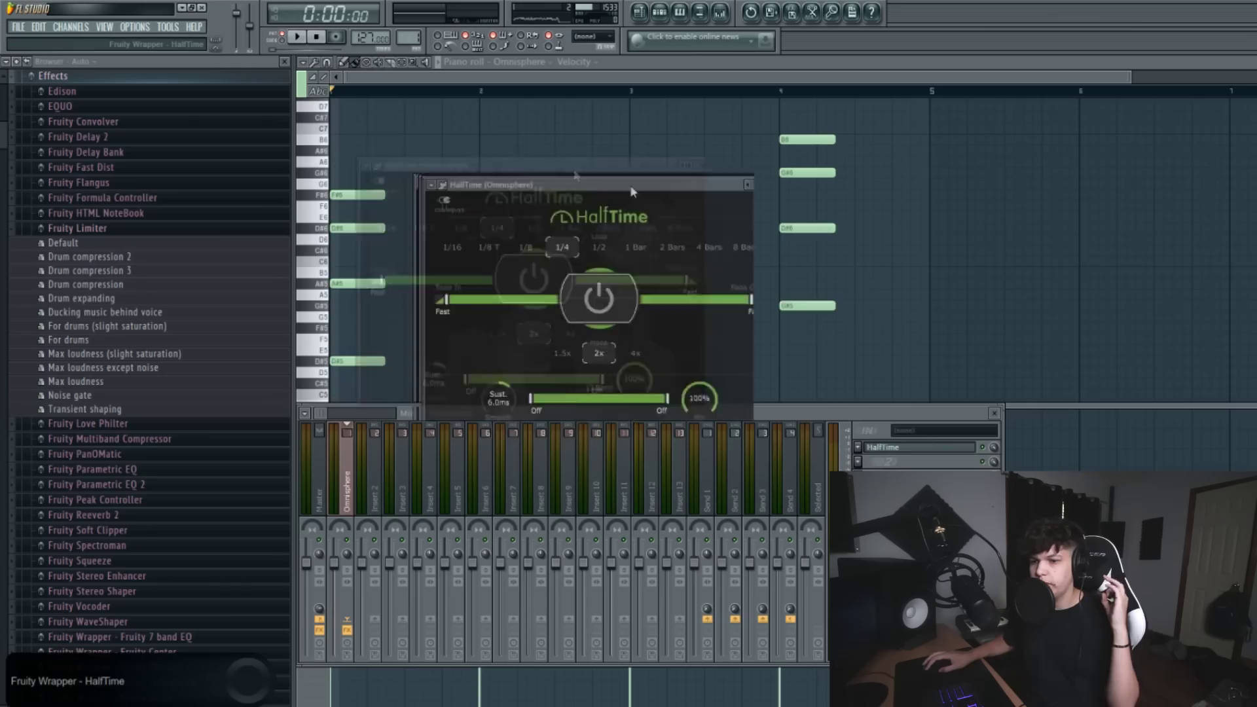
# Load the HalfTime effect on the Omnisphere mixer track and play the chords
pyautogui.moveTo(633, 191); pyautogui.dragTo(934, 248)
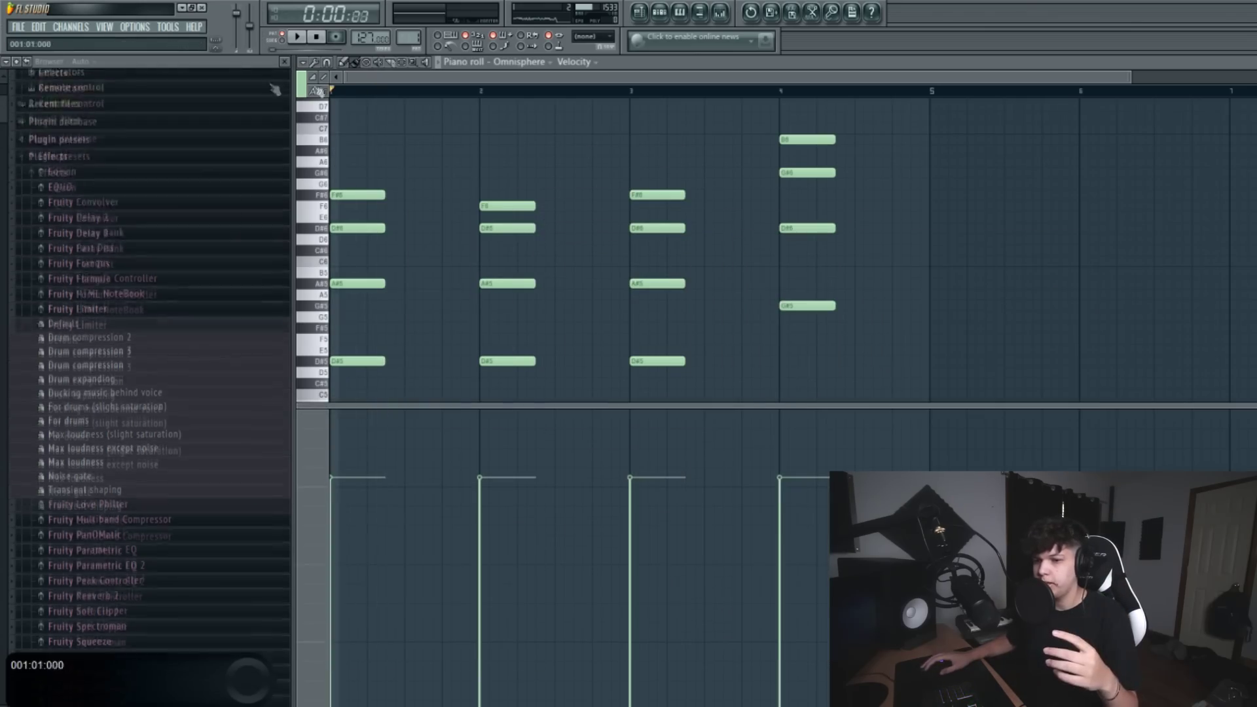
pyautogui.scroll(3, 253, 85)
pyautogui.press('space')
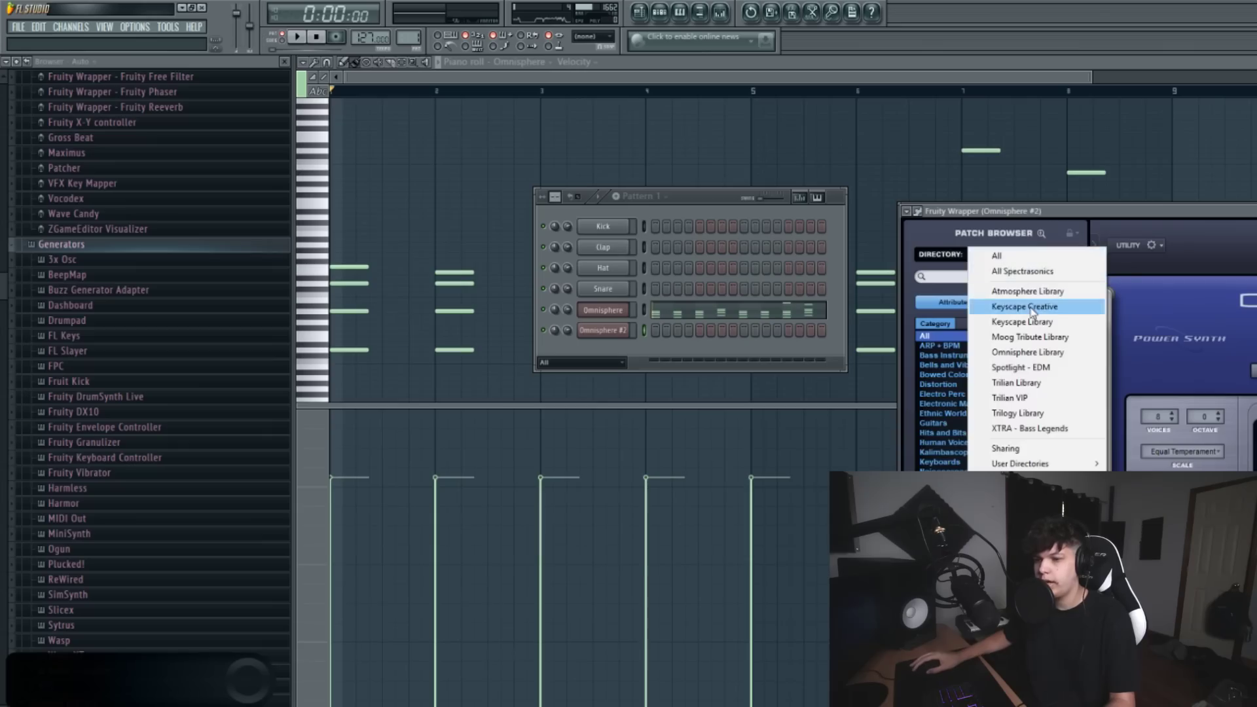
# Add a second Omnisphere and search its Keyscape Creative directory for pluck patches
pyautogui.click(930, 283)
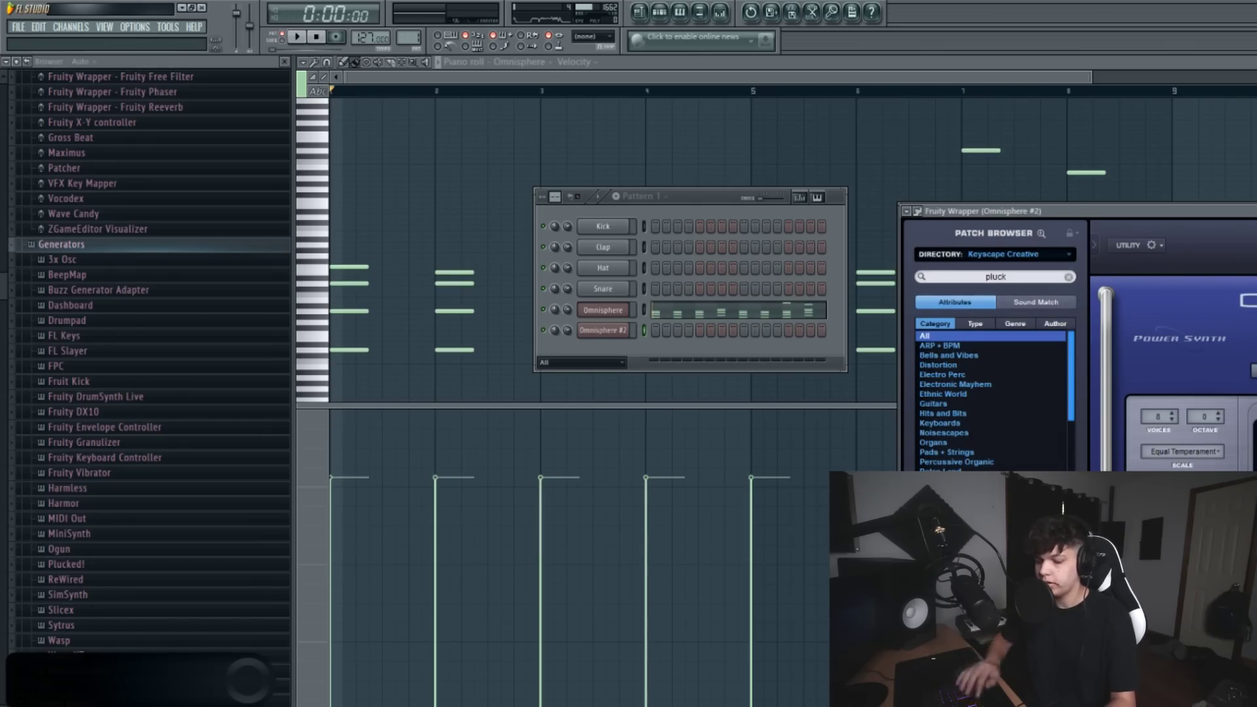
pyautogui.moveTo(1012, 211); pyautogui.dragTo(924, 91)
pyautogui.scroll(-3, 907, 419)
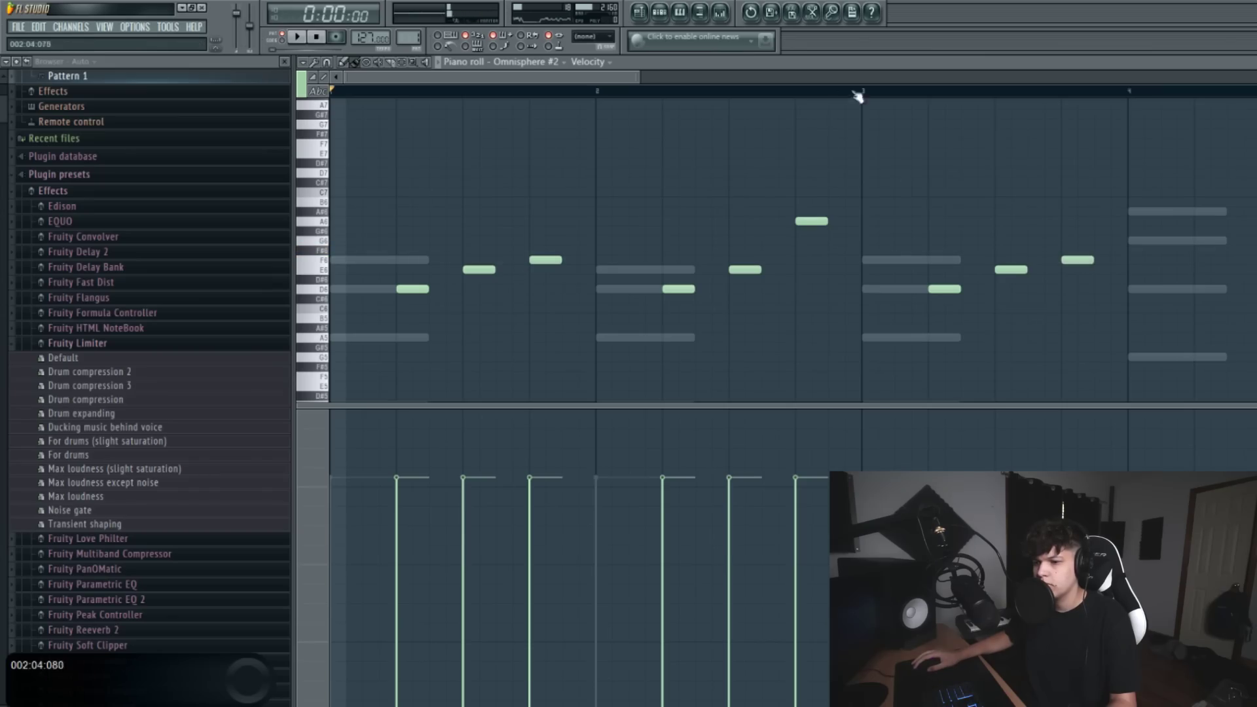
# Play the Omnisphere #2 melody from bar 3 and add the bar 4 notes, including G6 on beat 3
pyautogui.click(858, 93)
pyautogui.press('space')
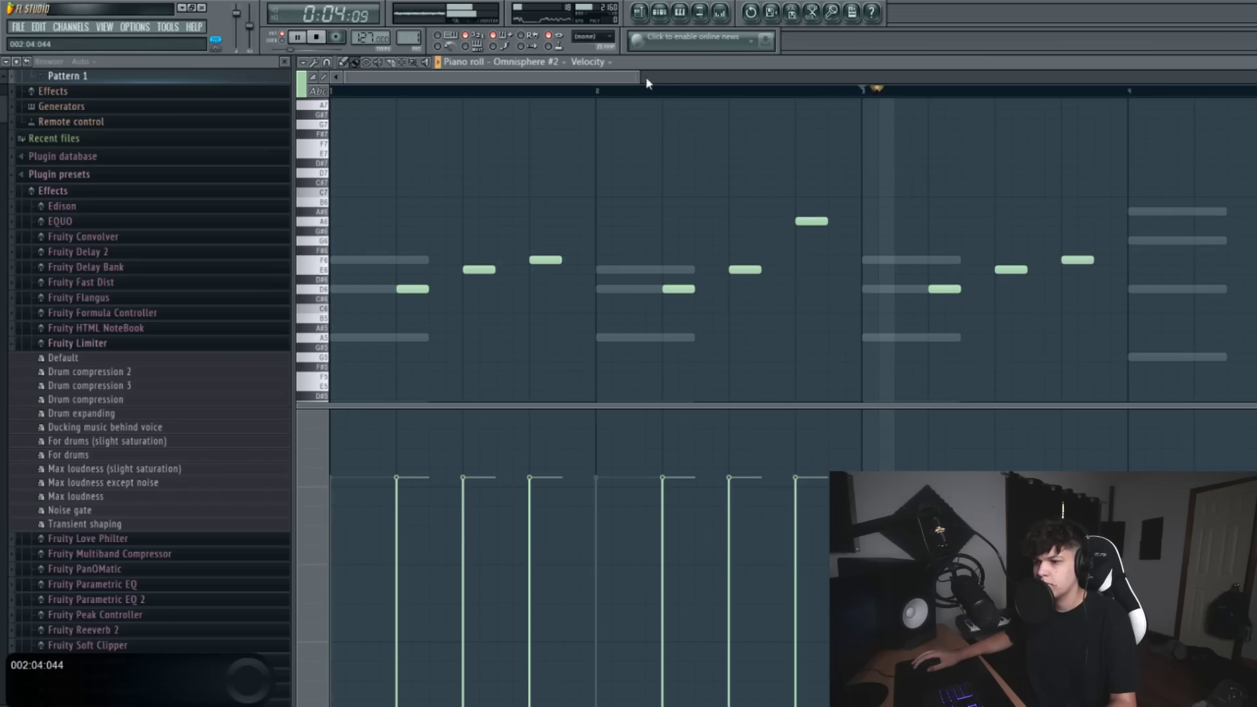
pyautogui.moveTo(640, 78); pyautogui.dragTo(958, 135)
pyautogui.click(756, 260)
pyautogui.press('space')
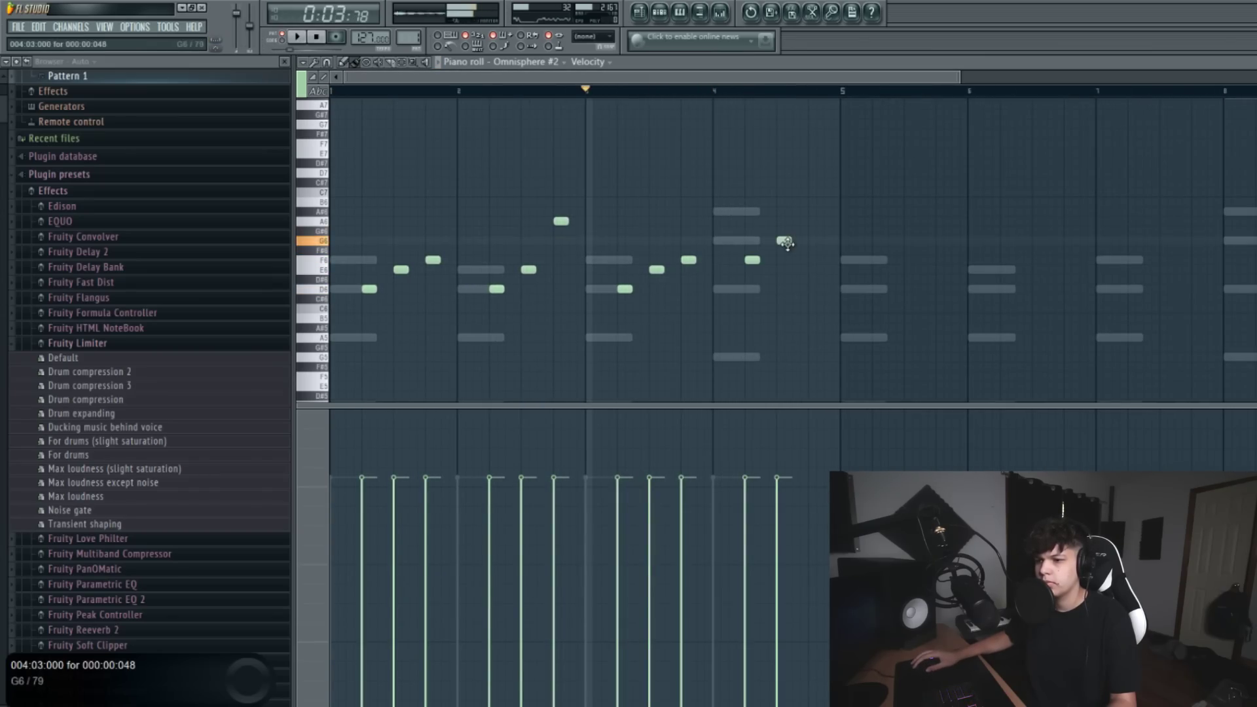
pyautogui.moveTo(817, 205); pyautogui.dragTo(822, 215)
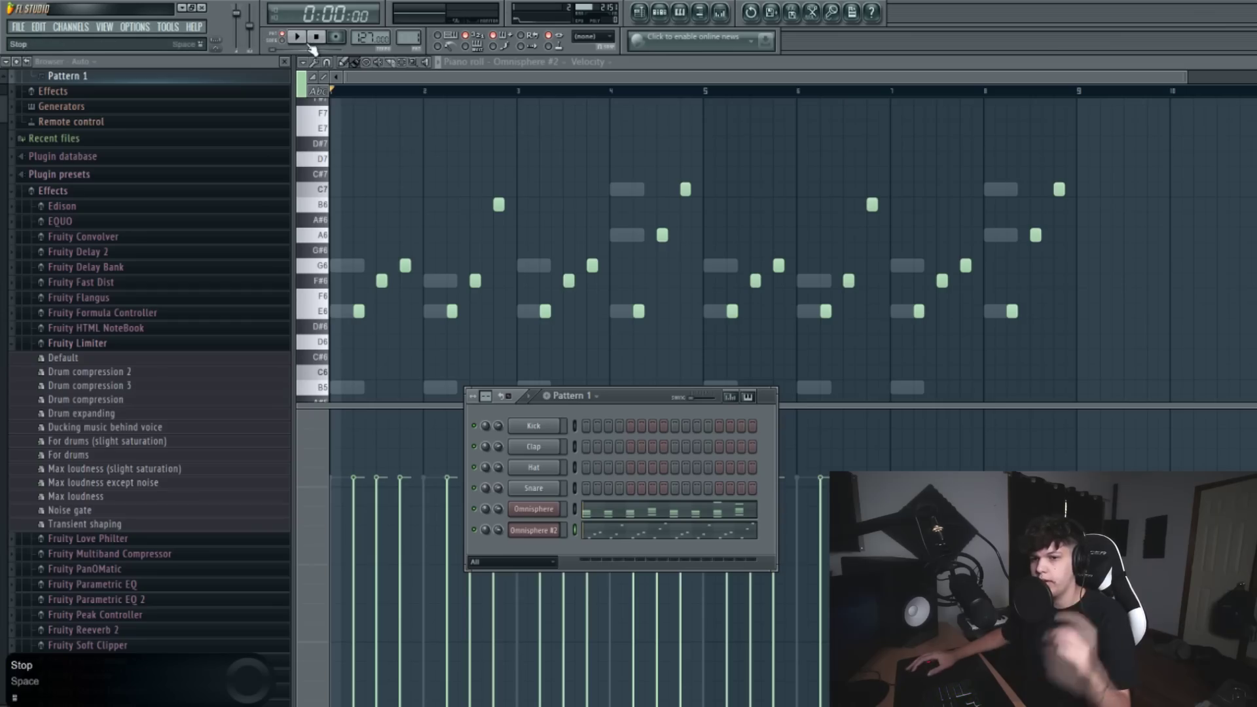
# Play the pattern while reviewing the Monophonic Filter Taps patch in Omnisphere #2, and close the plugin window
pyautogui.press('space')
pyautogui.click(533, 530)
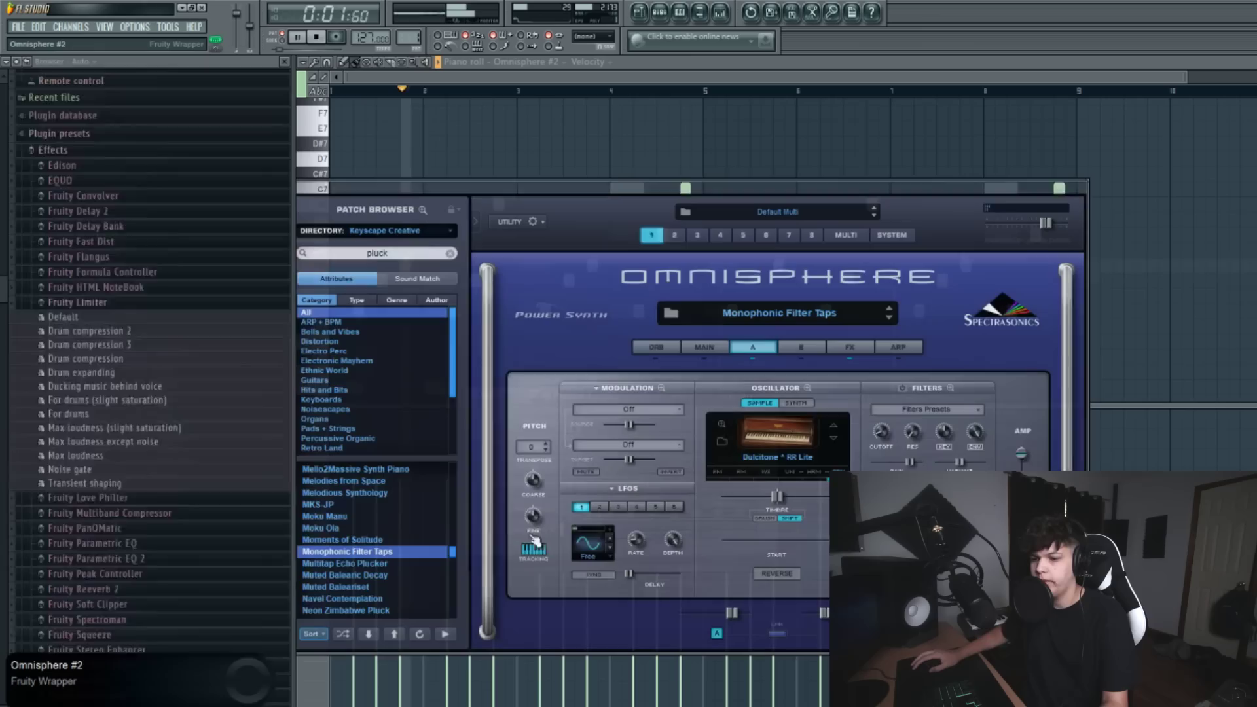
pyautogui.moveTo(749, 189); pyautogui.dragTo(829, 152)
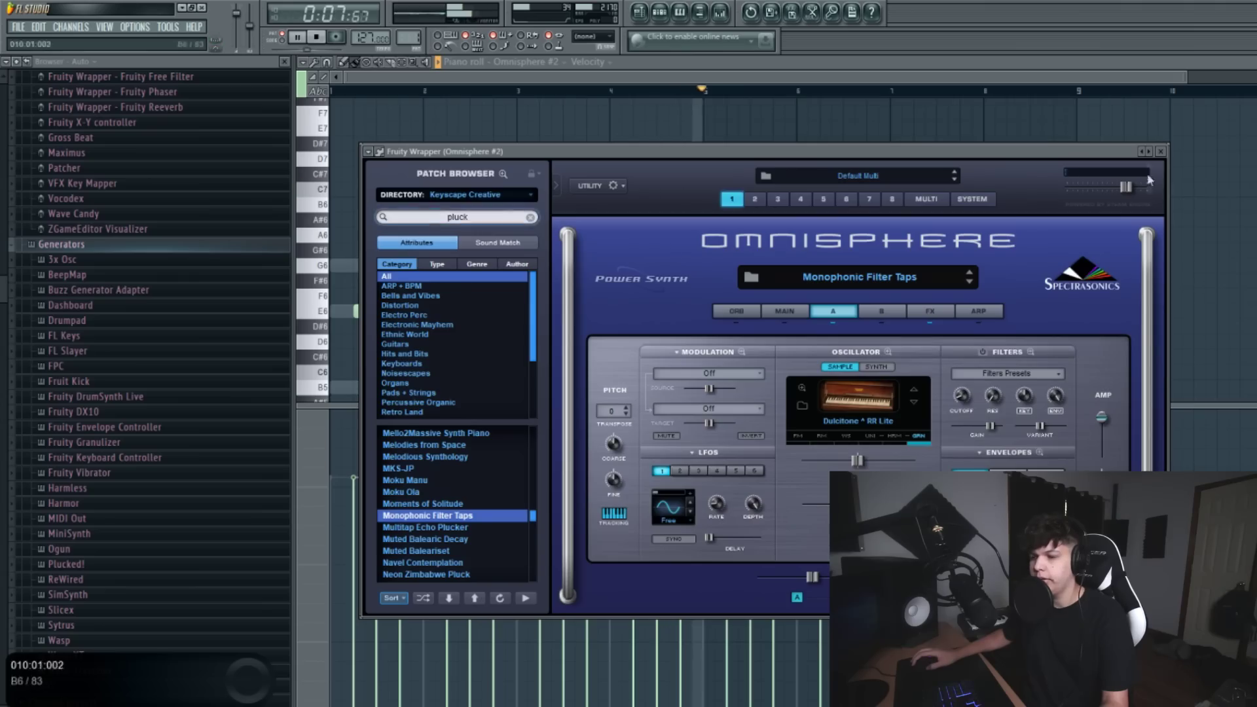
pyautogui.click(1161, 151)
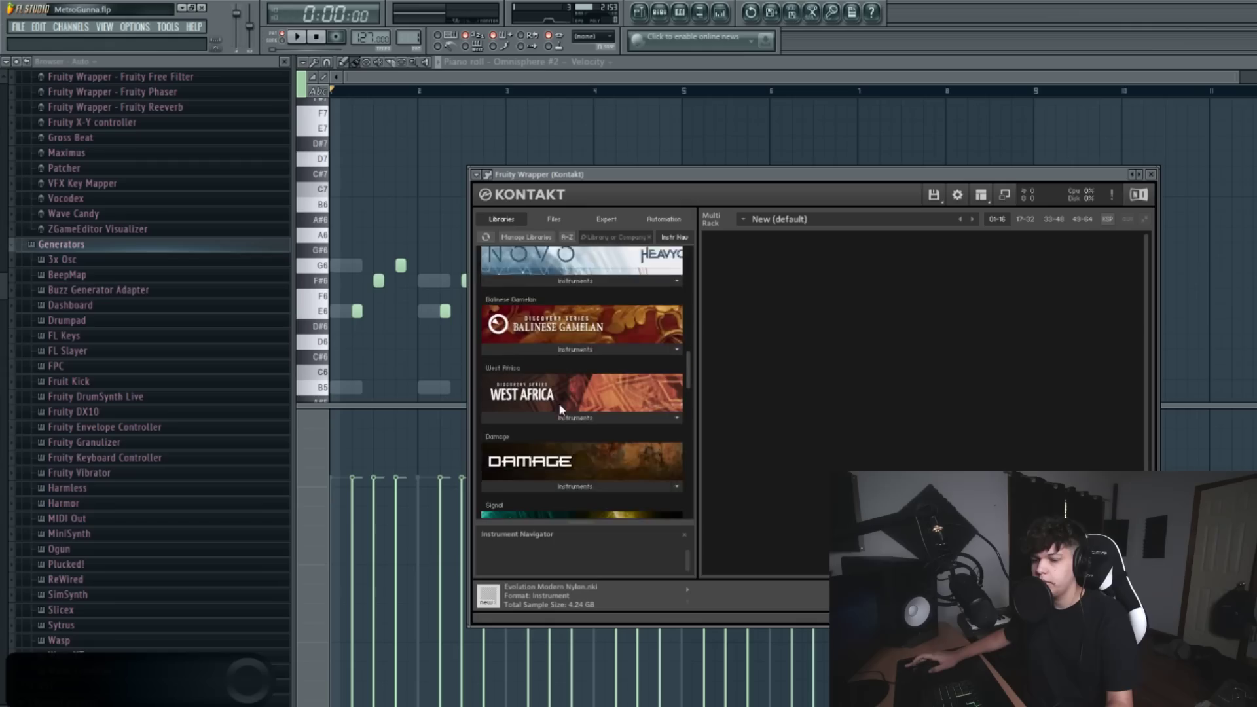
# Find the EXHALE library in Kontakt and load its EXHALE.nki instrument
pyautogui.scroll(-5, 567, 405)
pyautogui.scroll(-5, 570, 409)
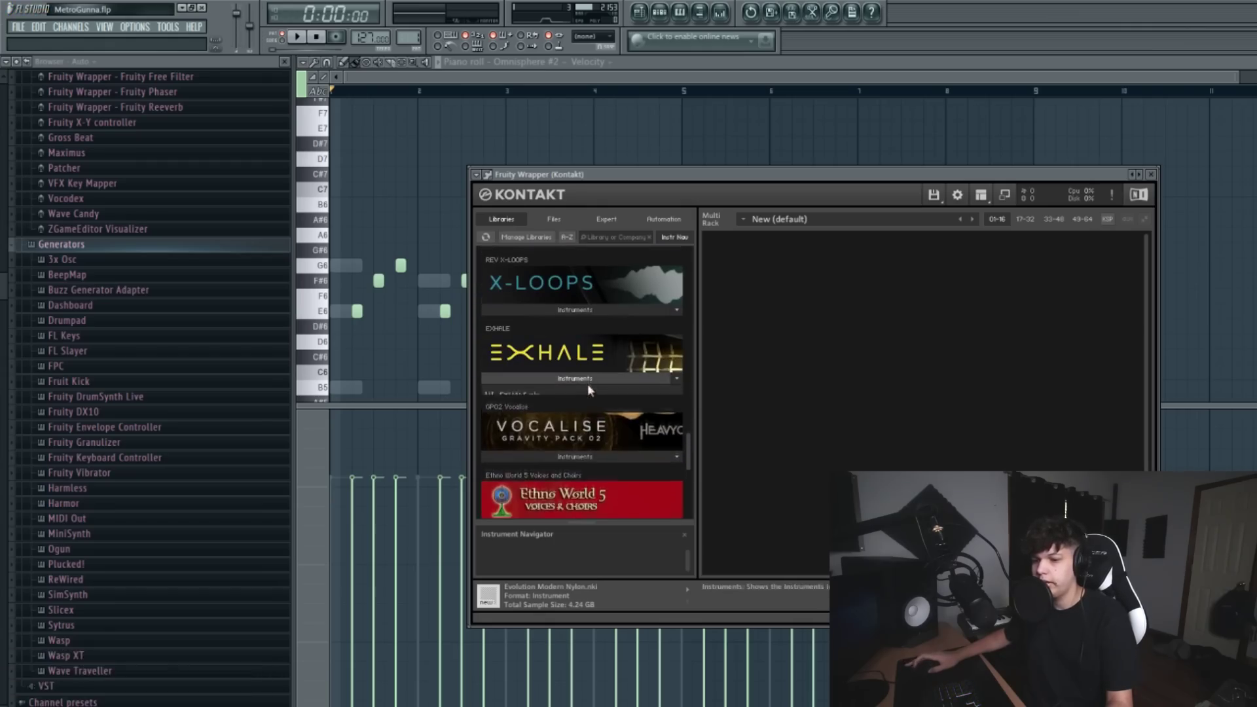
pyautogui.click(532, 396)
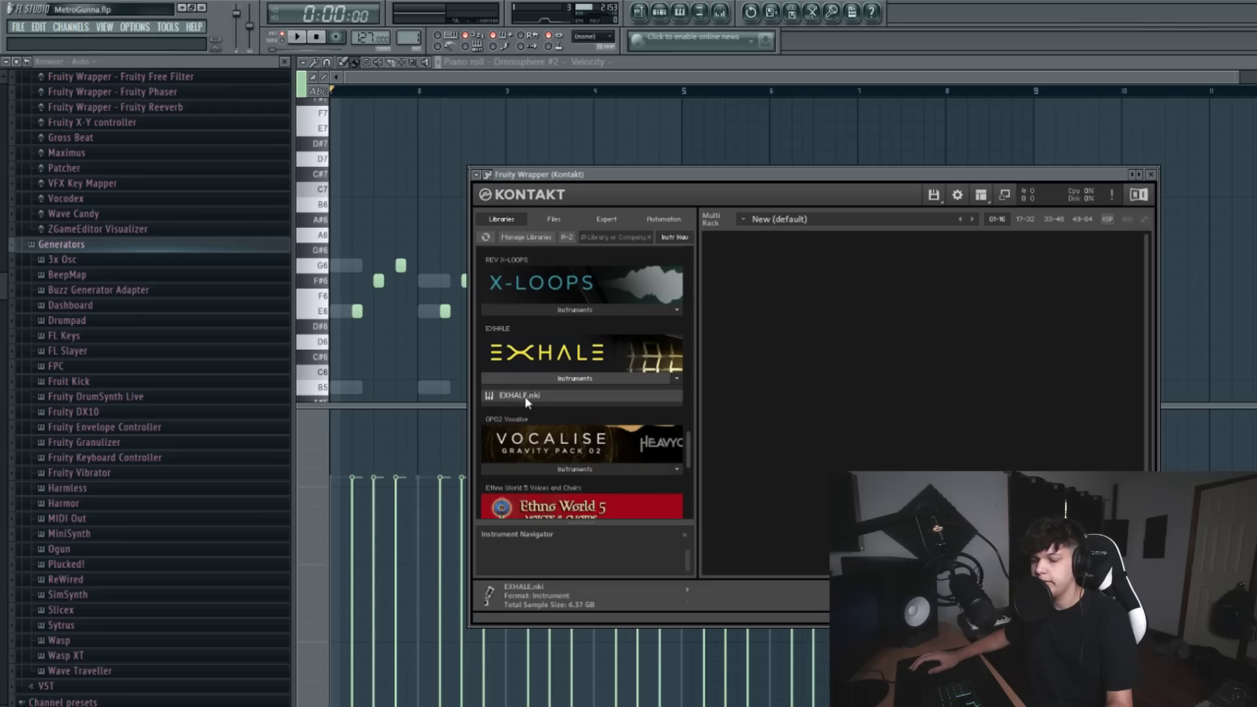
pyautogui.doubleClick(525, 395)
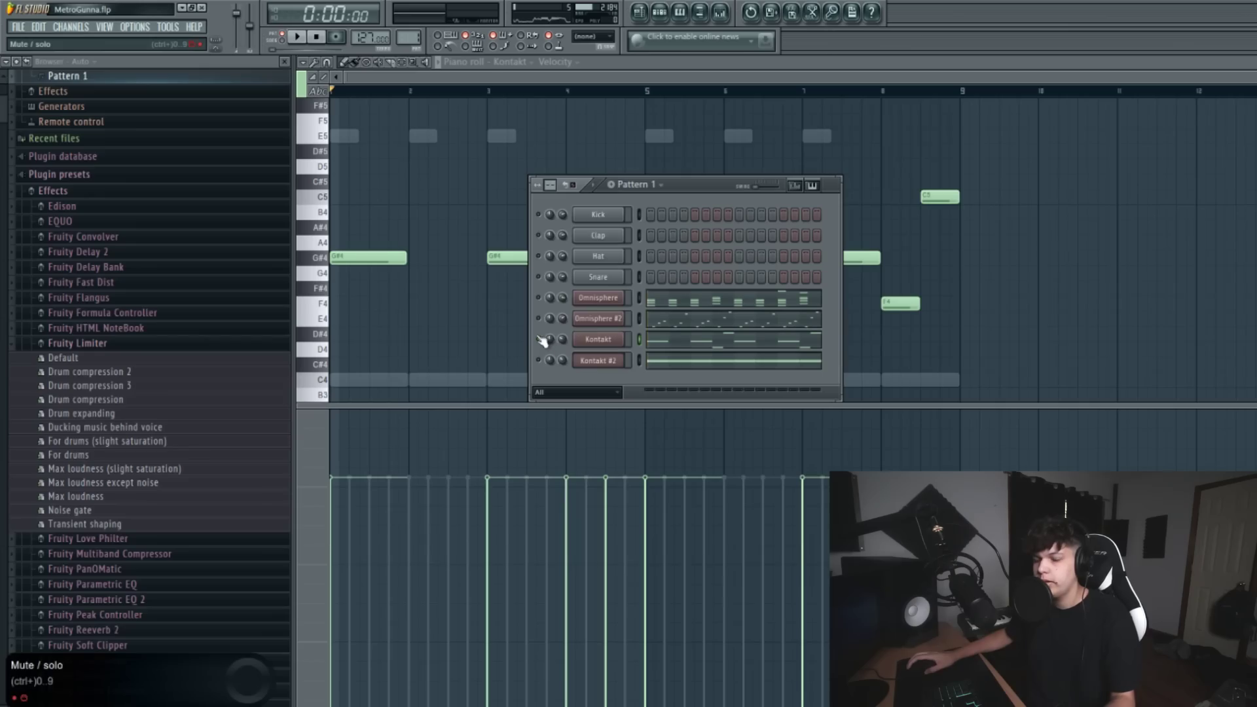
# Examine the key setting and selected loop preset of the EXHALE instrument on the first Kontakt channel
pyautogui.click(599, 340)
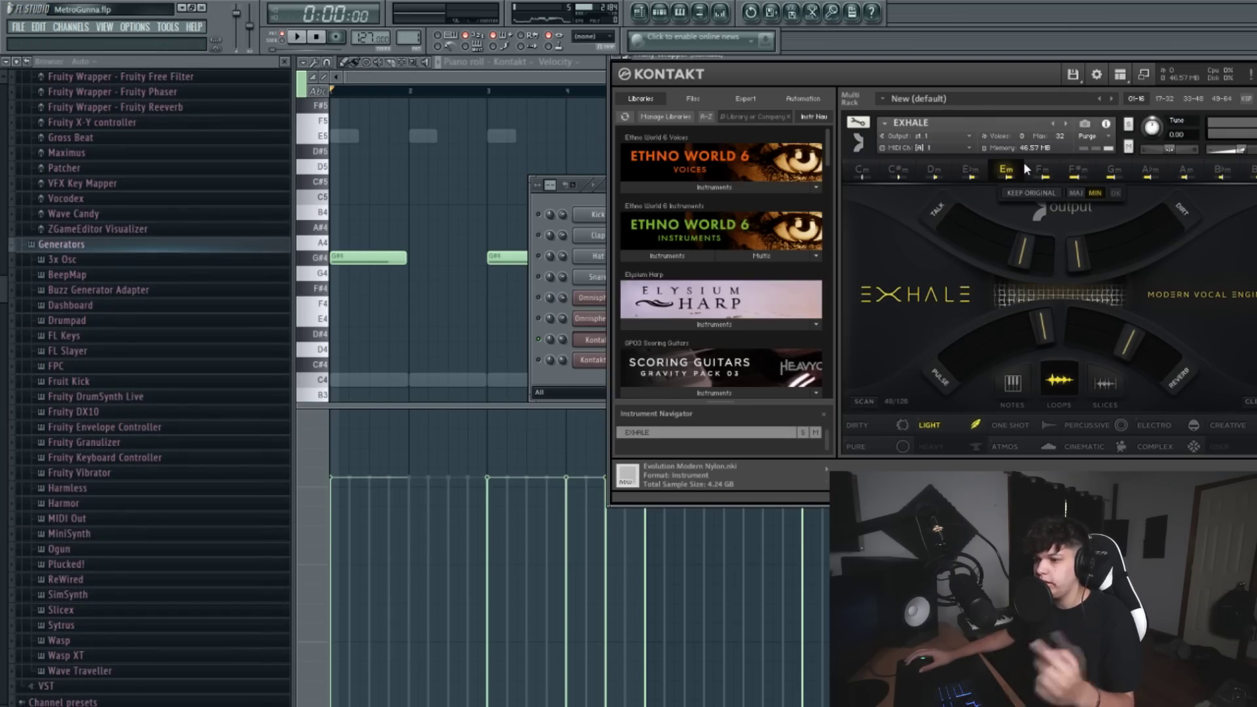
pyautogui.scroll(-3, 1049, 419)
pyautogui.scroll(-1, 1055, 425)
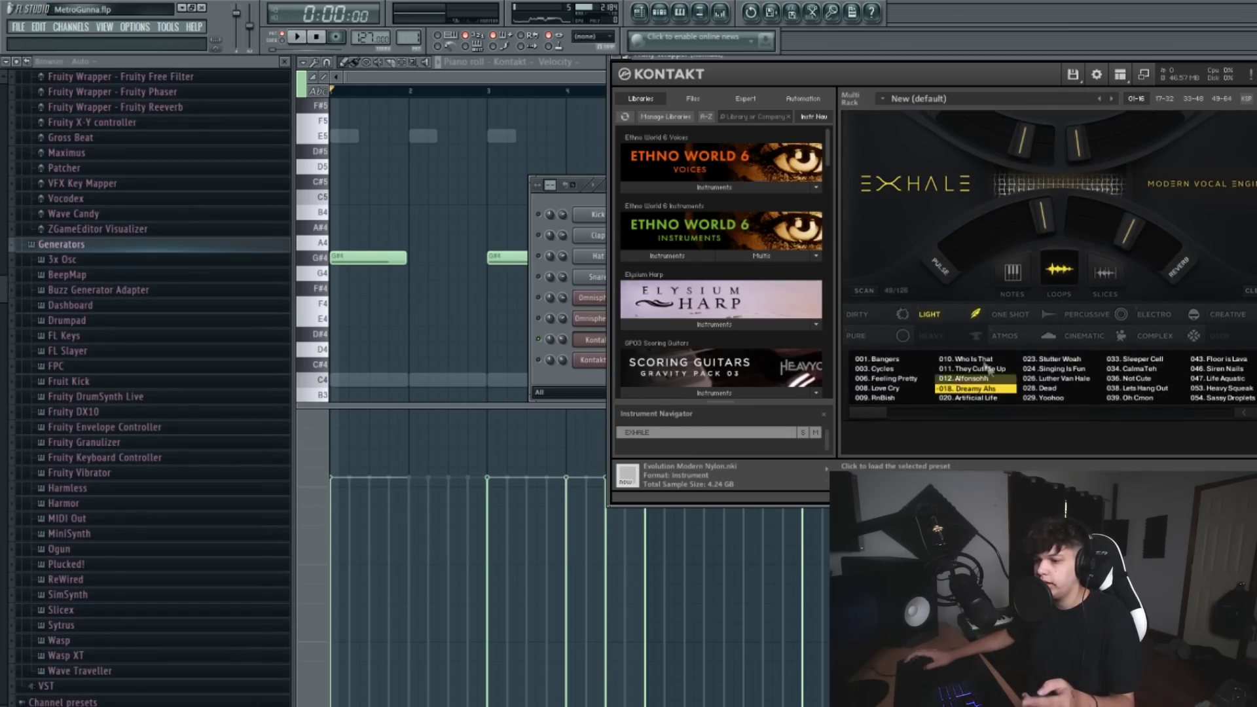
pyautogui.click(416, 85)
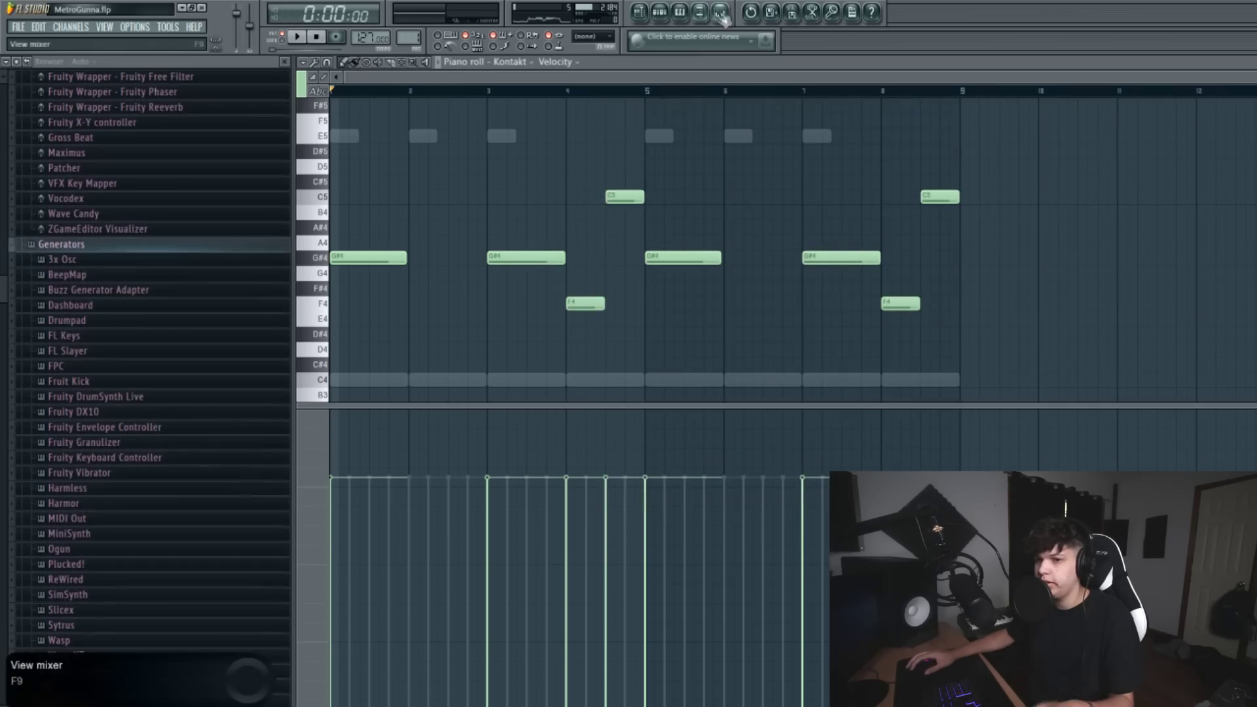
# Play the Kontakt vocal pattern, jump to bar 3, and stop playback
pyautogui.click(661, 13)
pyautogui.press('space')
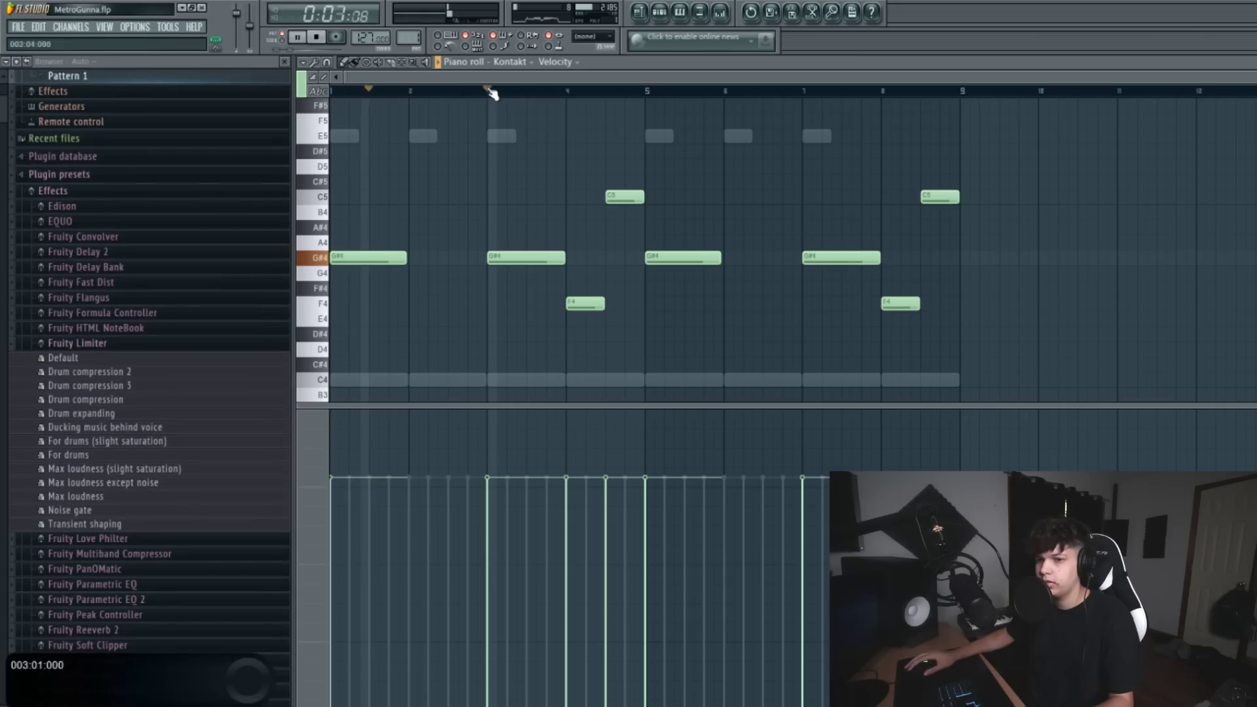
pyautogui.click(490, 91)
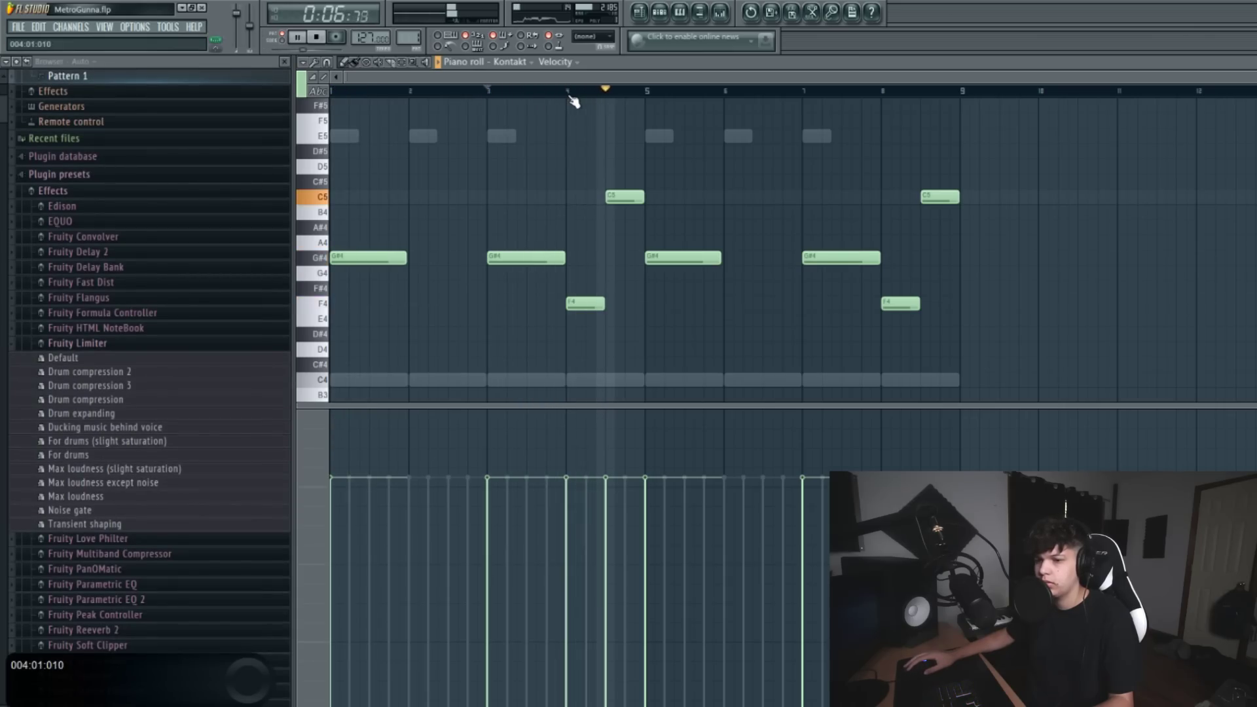
pyautogui.press('space')
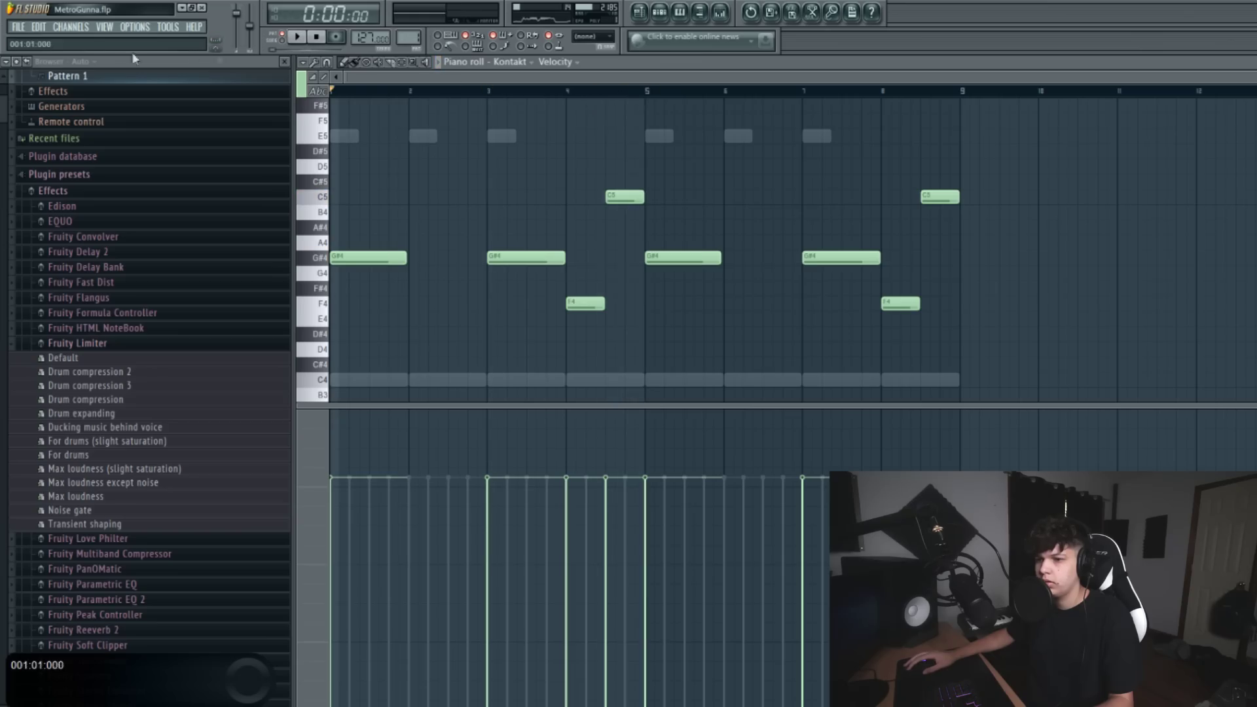
# Show the channel list, reposition it, and solo the Kontakt #2 channel for listening
pyautogui.click(659, 18)
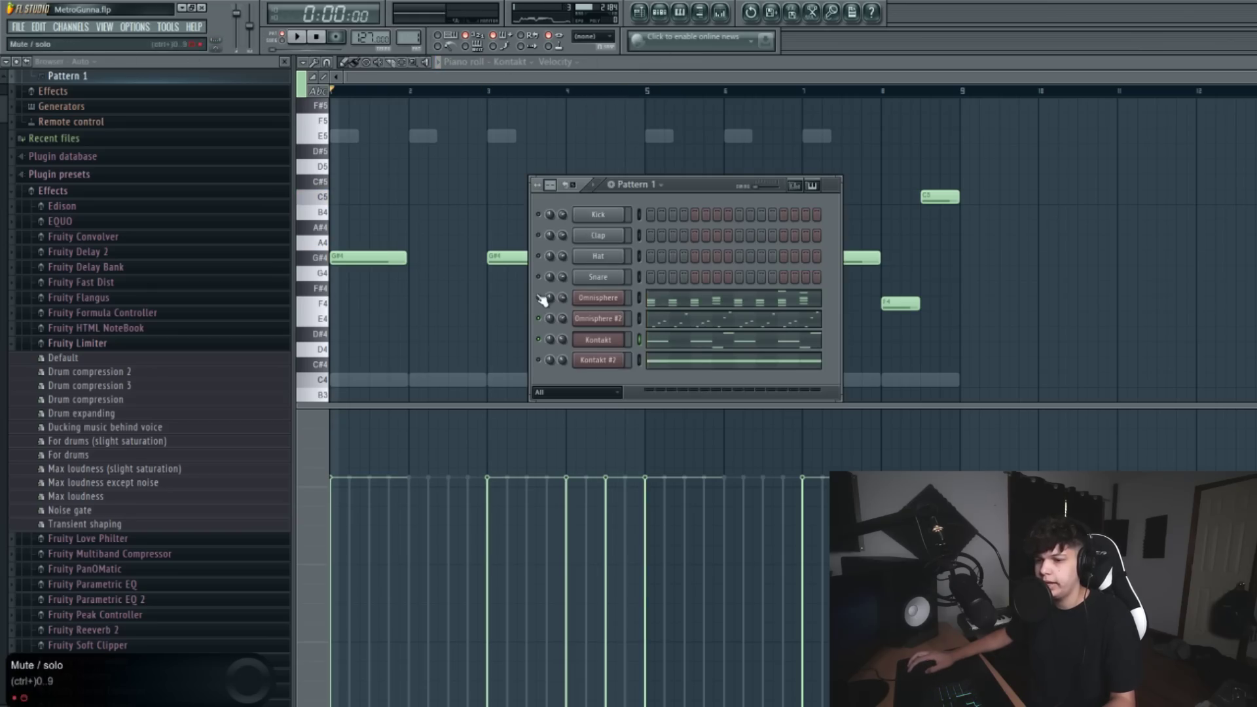
pyautogui.moveTo(684, 177); pyautogui.dragTo(644, 230)
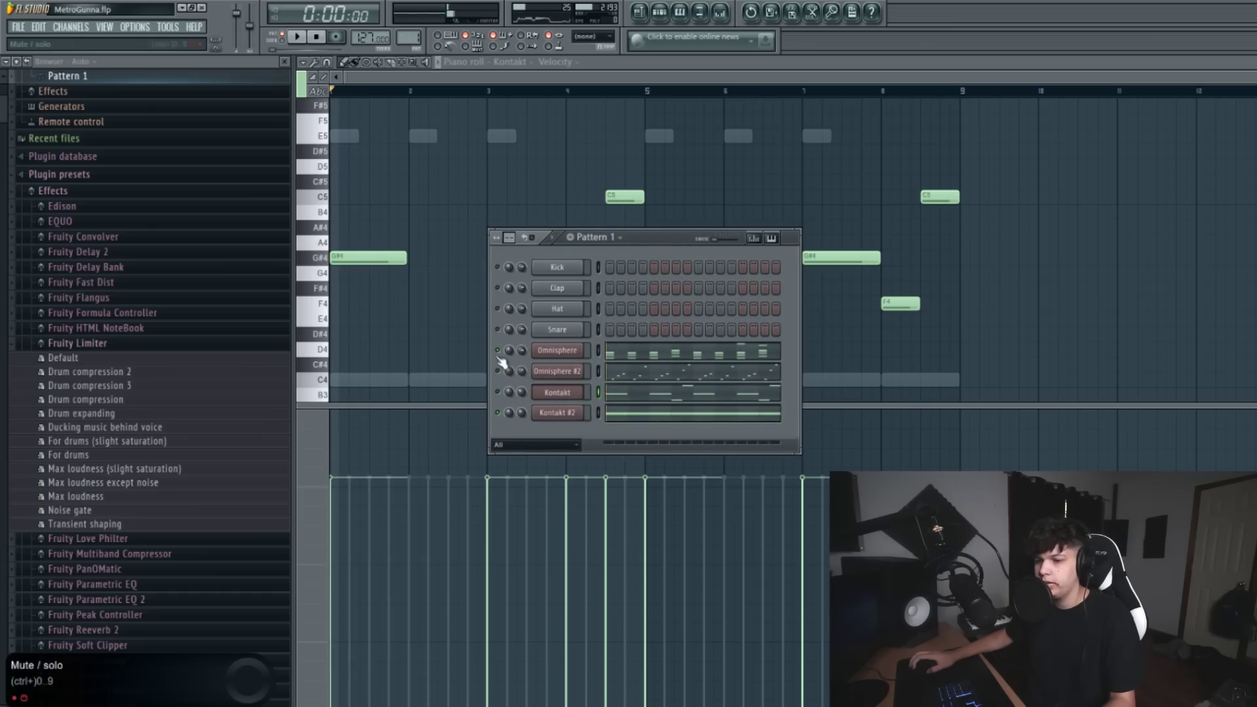
pyautogui.rightClick(507, 413)
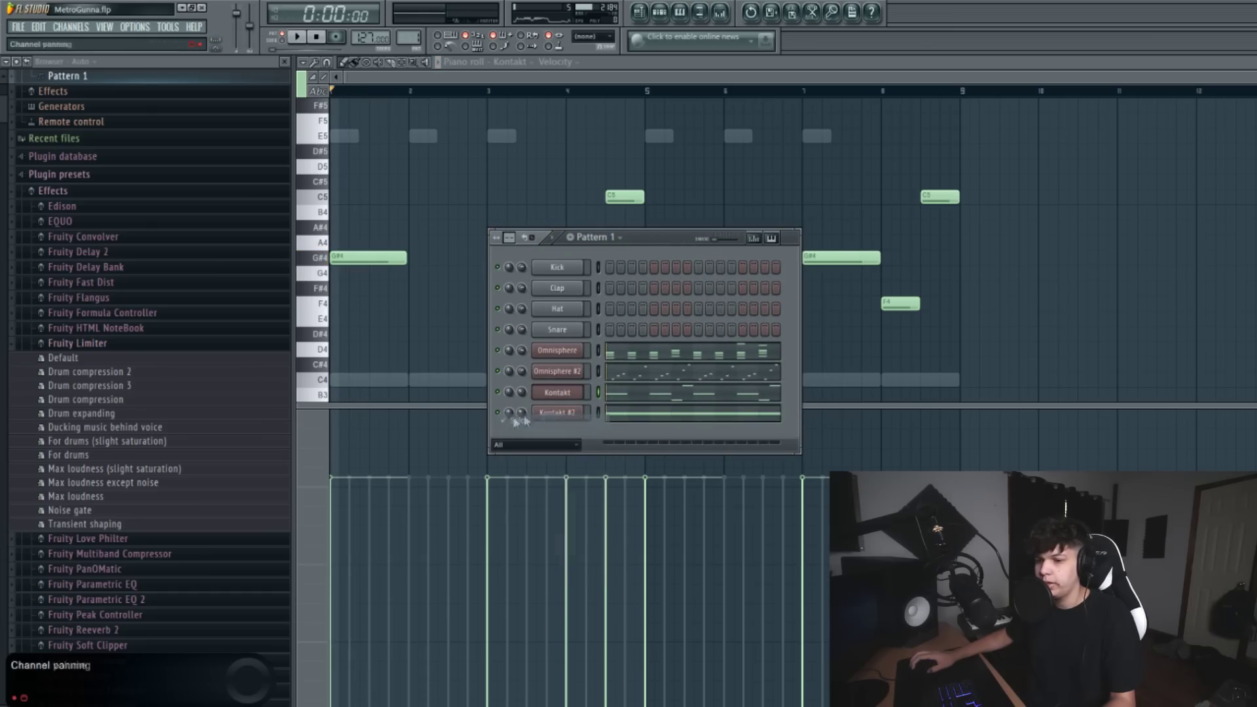
pyautogui.keyDown('ctrl'); pyautogui.click(497, 413); pyautogui.keyUp('ctrl')
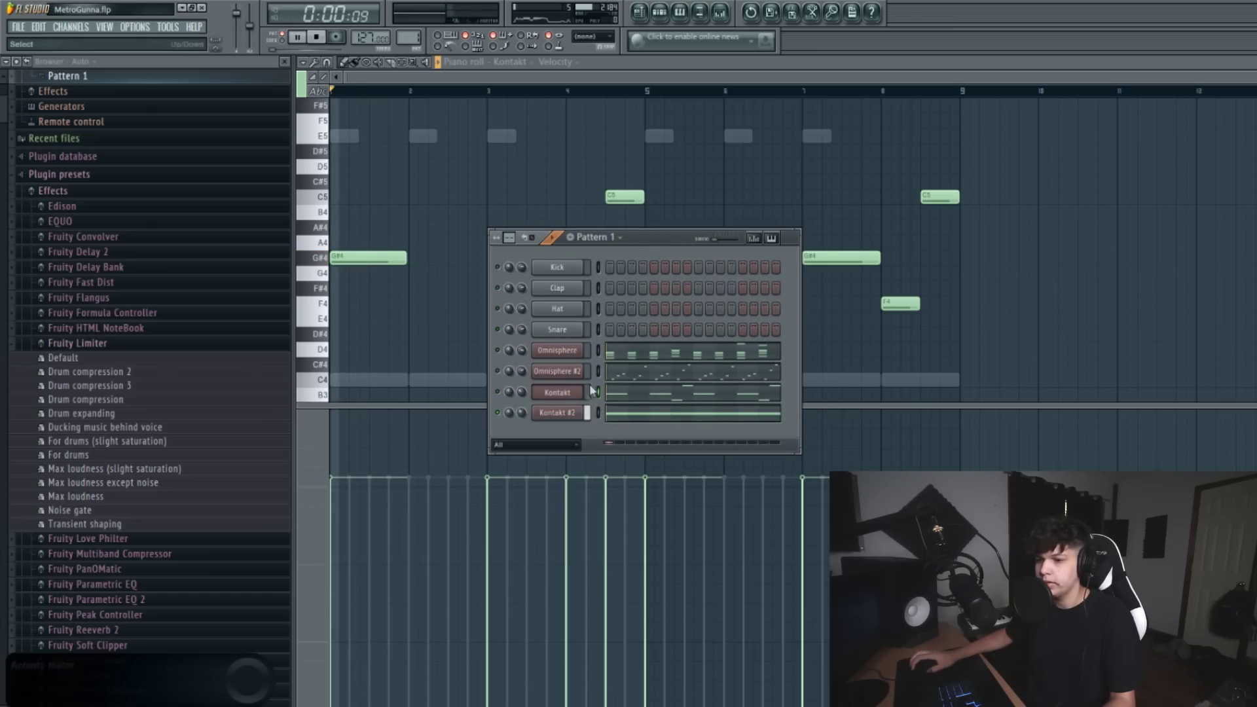
# Review the Auto Noon preset in Kontakt #2's EXHALE instrument, unsolo the channel and play all the melodies together
pyautogui.click(563, 414)
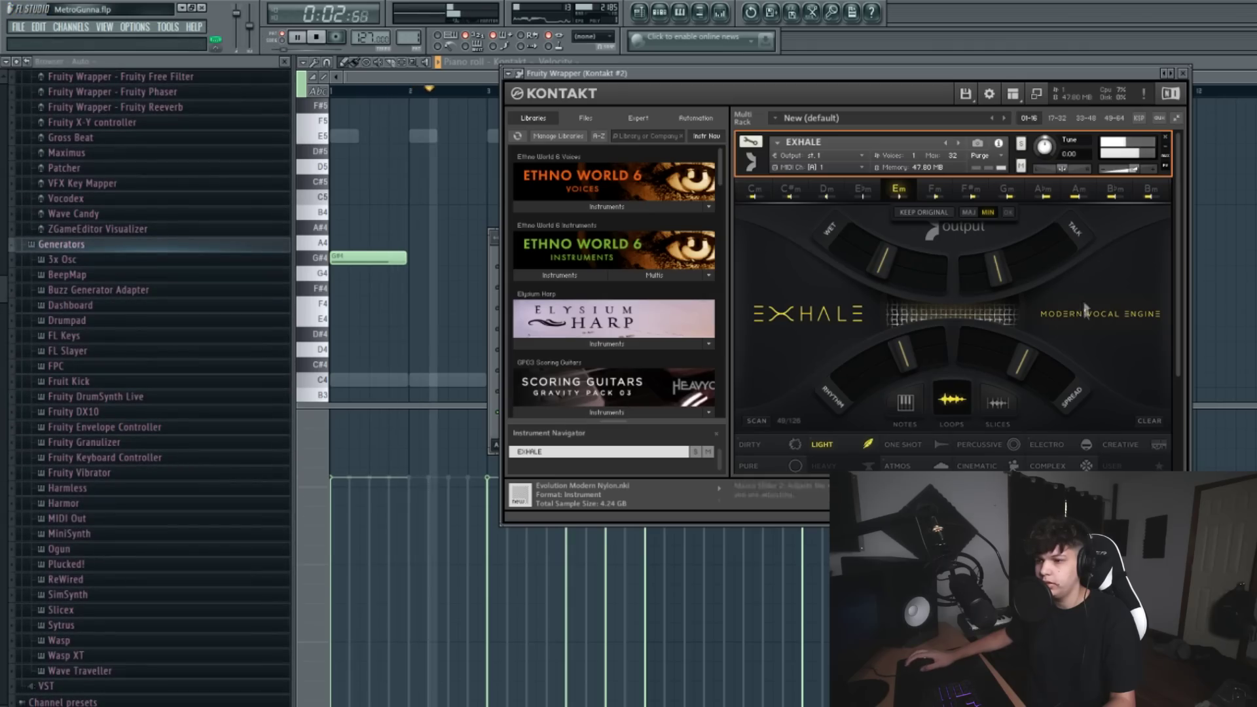
pyautogui.scroll(-3, 1081, 317)
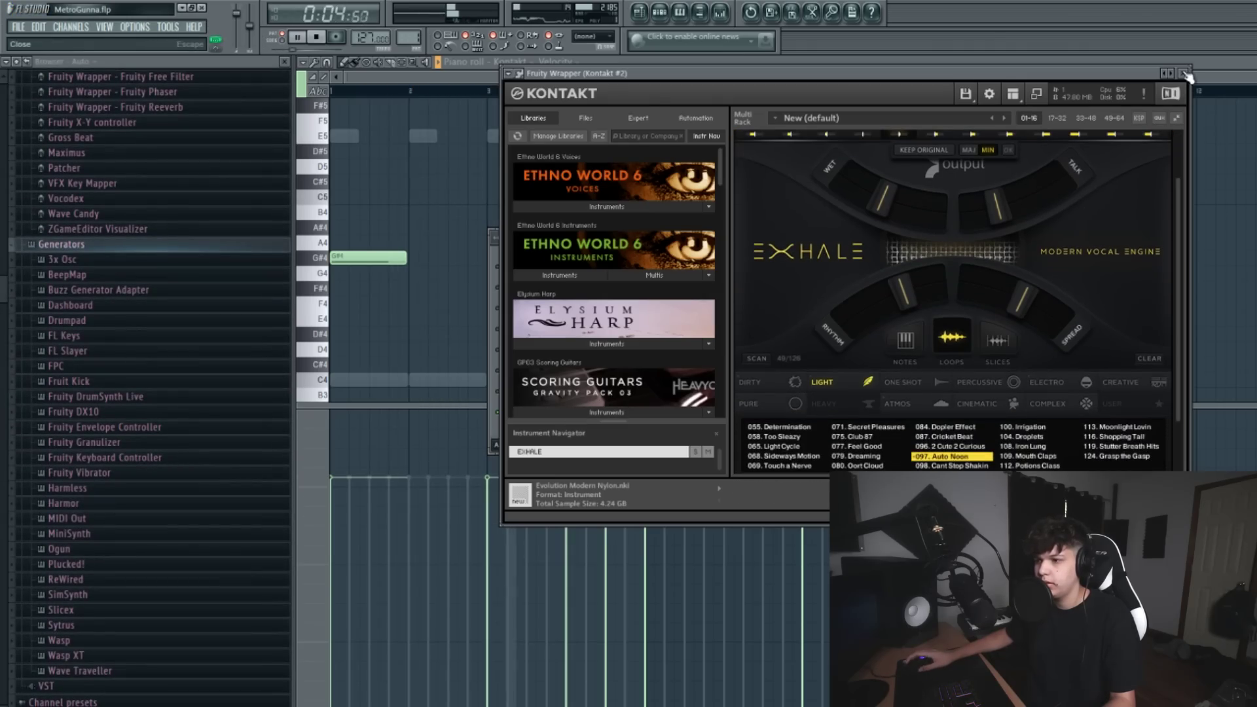
pyautogui.click(1184, 73)
pyautogui.keyDown('ctrl'); pyautogui.click(498, 414); pyautogui.keyUp('ctrl')
pyautogui.press('space')
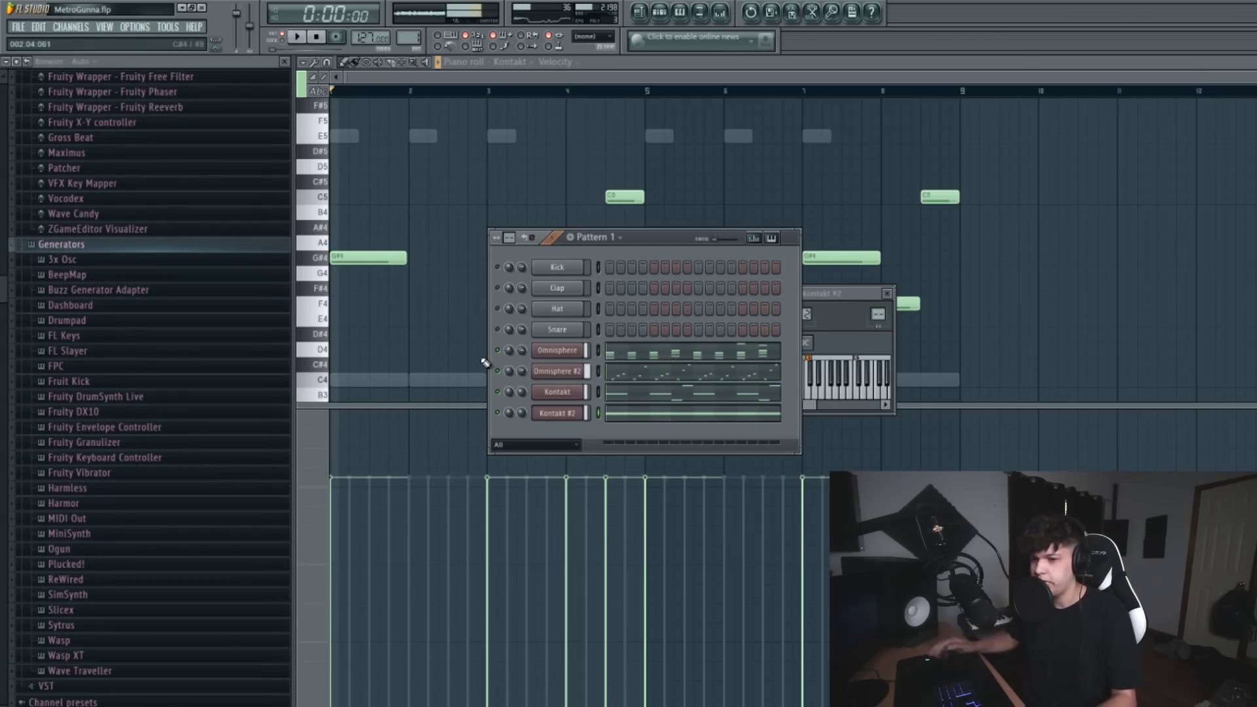
# Audition the 808s in the KyleStemberger Ritual Drum Kit and add 808 (Models) as a new channel below Kontakt #2
pyautogui.moveTo(632, 240); pyautogui.dragTo(529, 271)
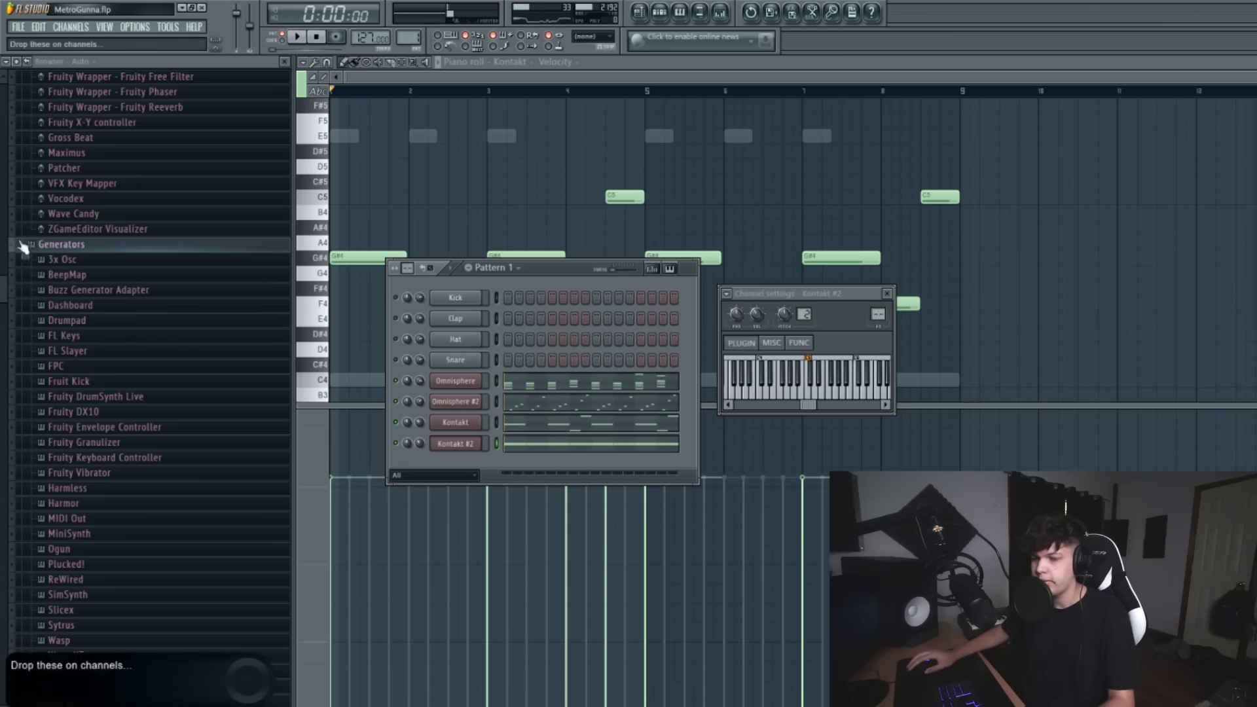
pyautogui.scroll(-20, 39, 558)
pyautogui.scroll(-3, 42, 594)
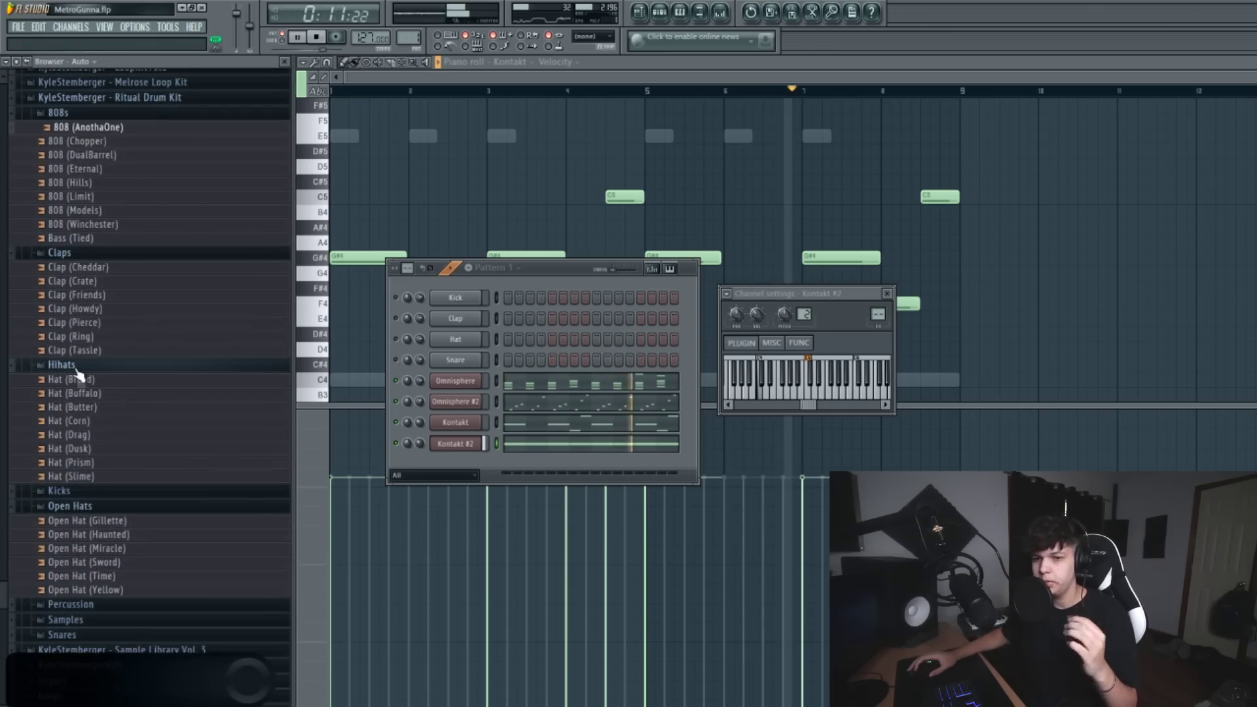
pyautogui.click(101, 154)
pyautogui.press('space')
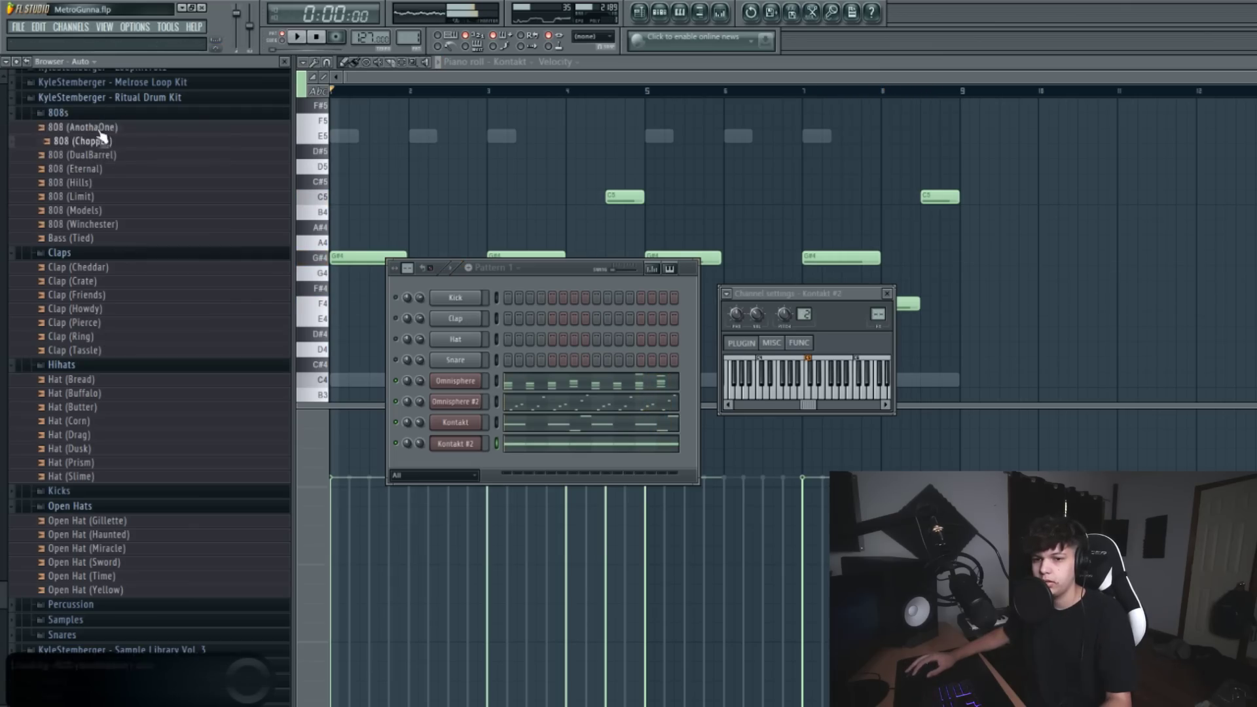
pyautogui.click(99, 168)
pyautogui.click(102, 211)
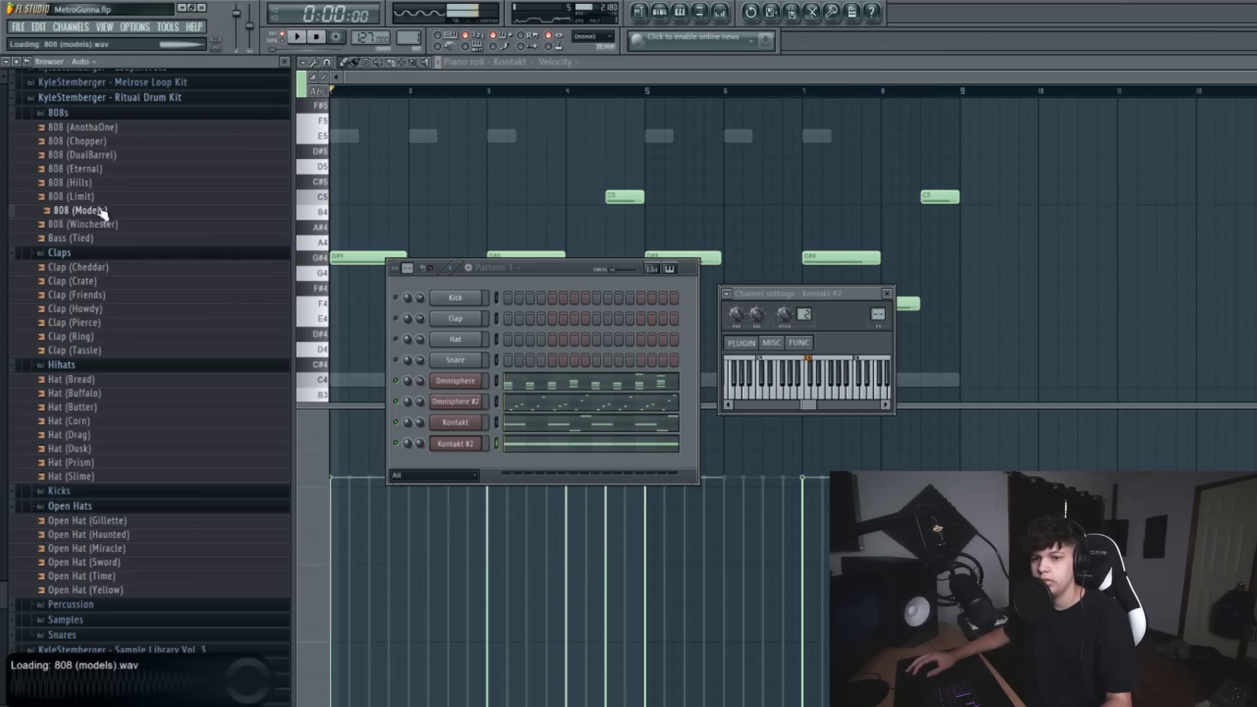
pyautogui.moveTo(92, 218); pyautogui.dragTo(455, 444)
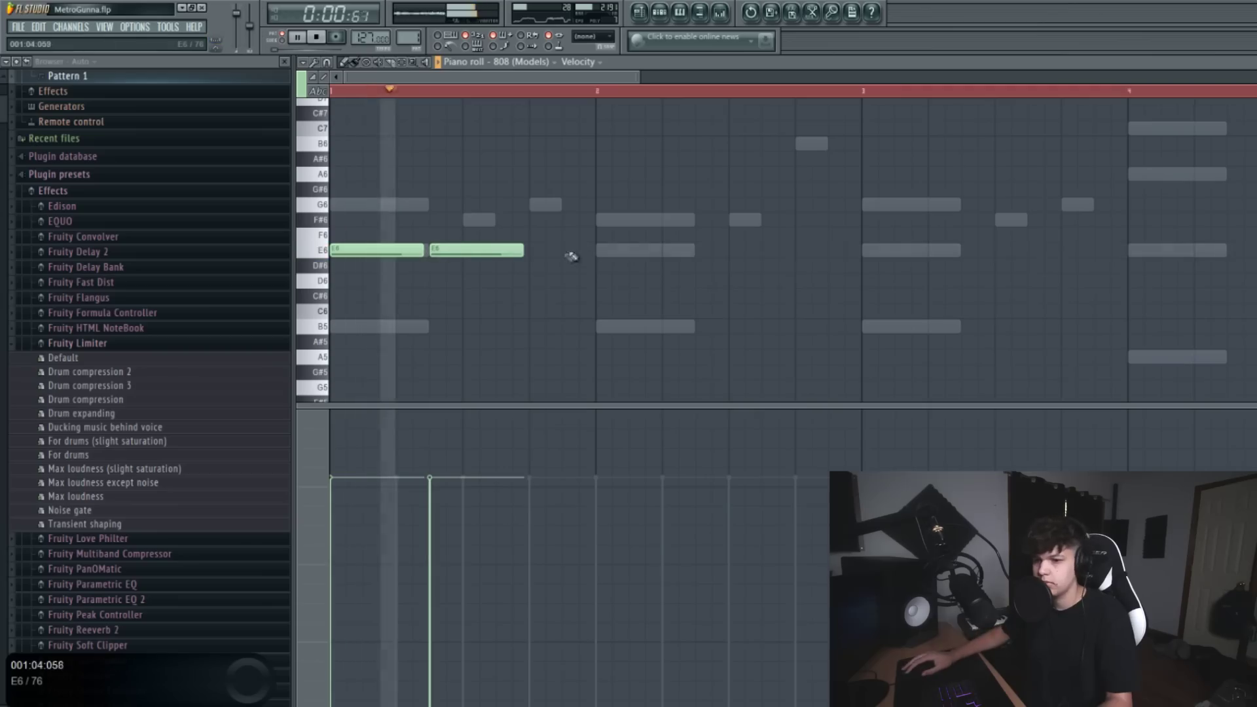
# Draw a run of E6 notes for the 808 across bars 1 to 3 and play the pattern back
pyautogui.click(538, 255)
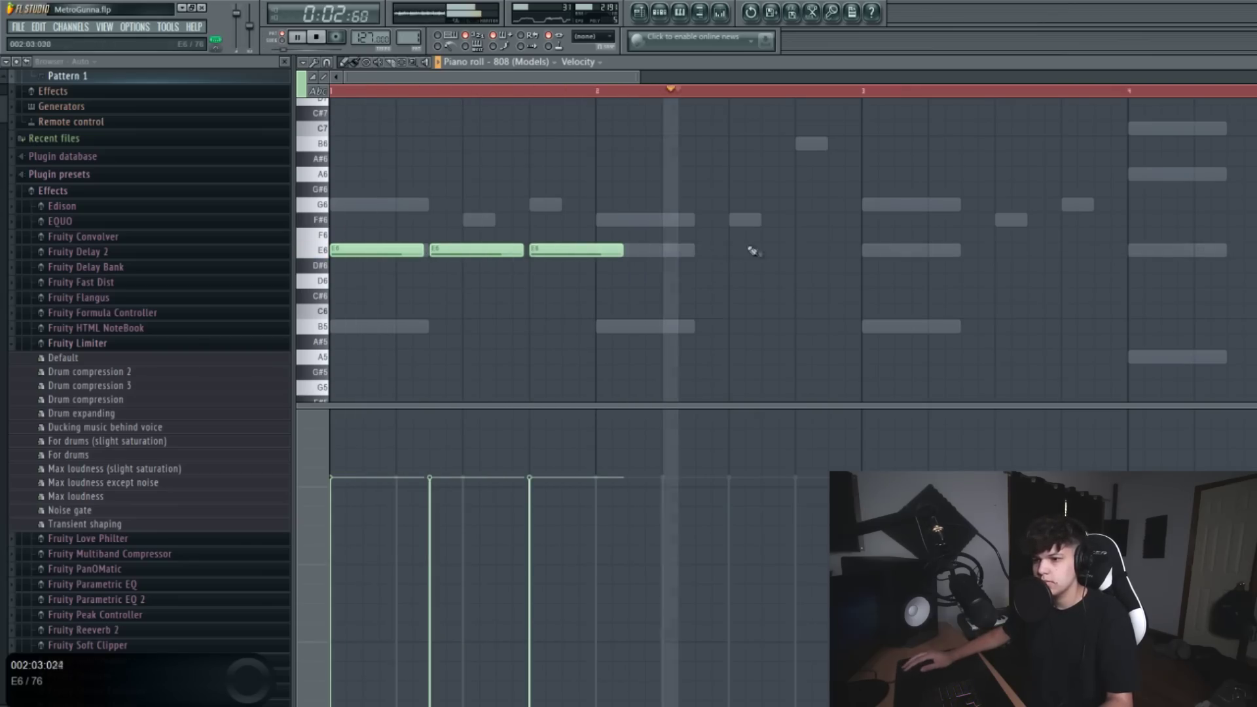
pyautogui.click(773, 254)
pyautogui.click(869, 253)
pyautogui.click(971, 253)
pyautogui.press('space')
pyautogui.press('space')
pyautogui.moveTo(640, 77); pyautogui.dragTo(1141, 77)
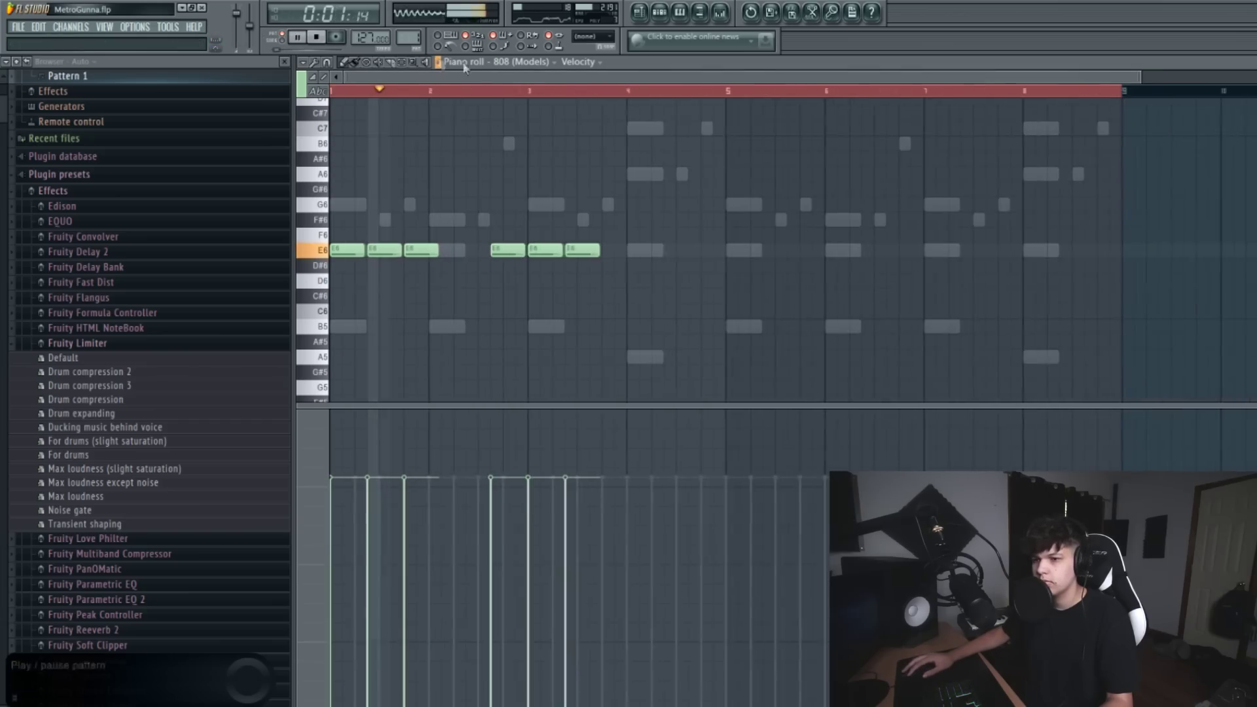
pyautogui.rightClick(394, 92)
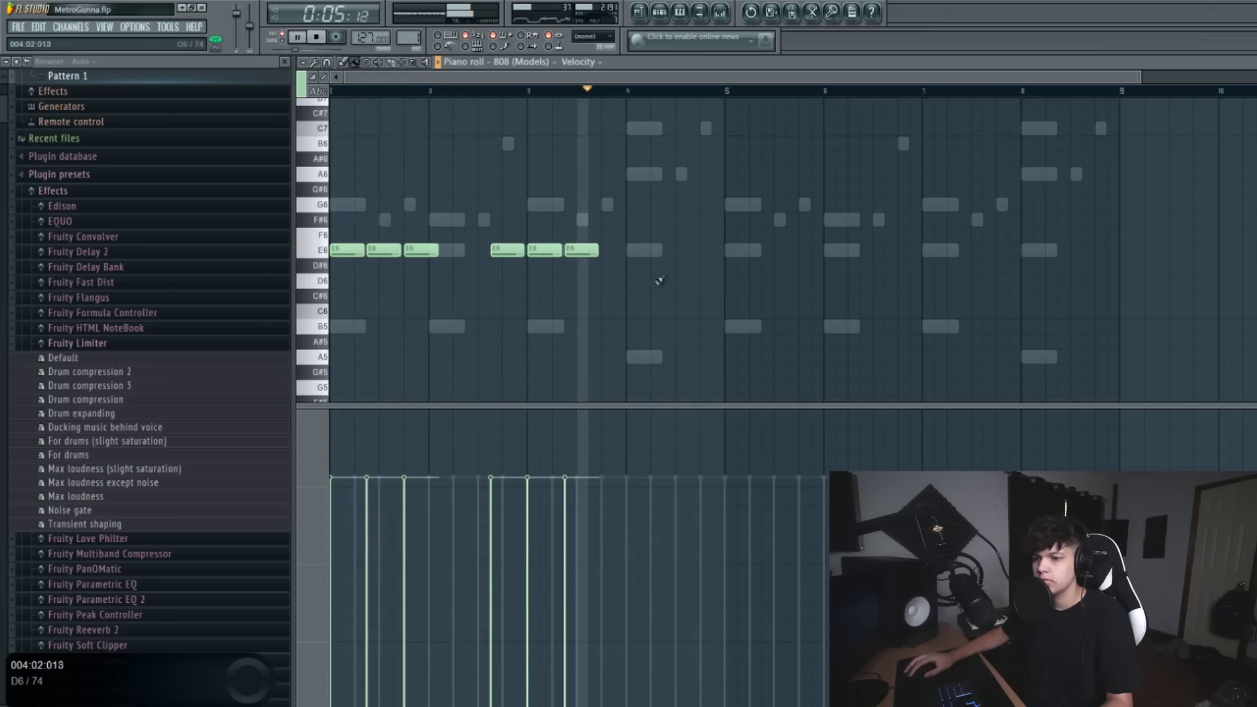
# Add three C6 808 notes in bar 4, the first two shorter, ending at bar 5
pyautogui.click(659, 310)
pyautogui.press('space')
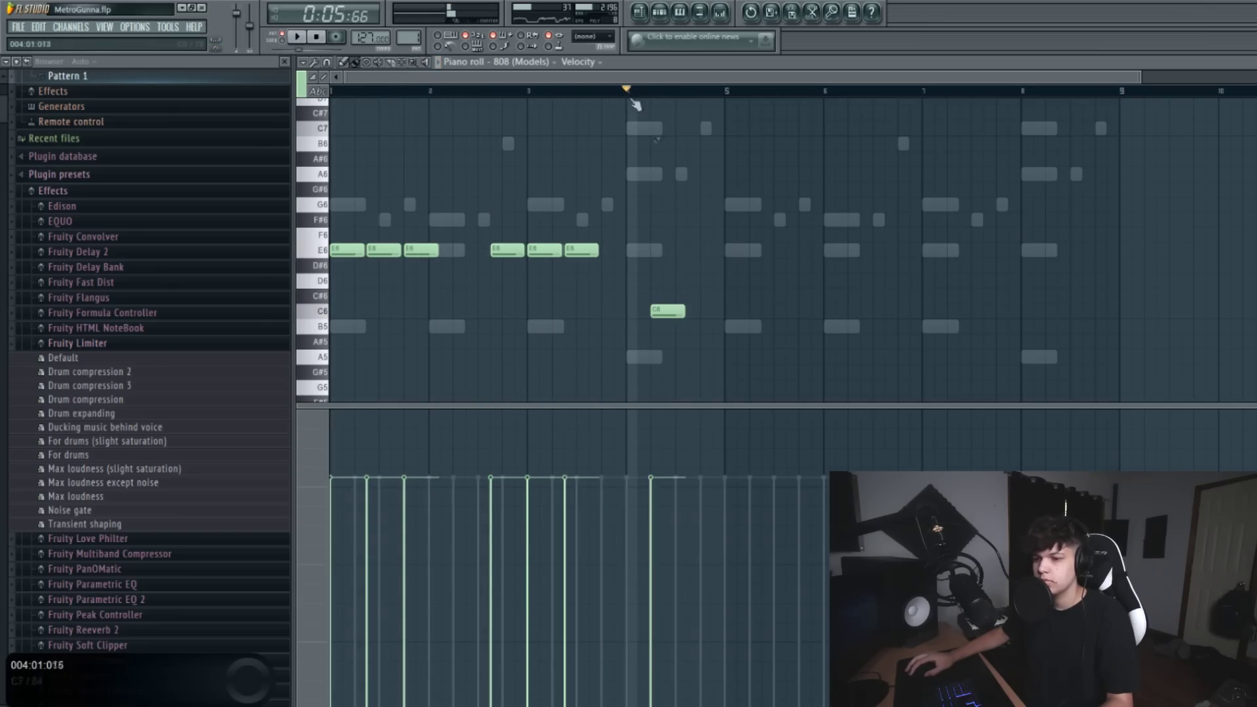
pyautogui.moveTo(672, 311); pyautogui.dragTo(722, 312)
pyautogui.click(694, 312)
pyautogui.press('space')
# Duplicate the four-bar 808 phrase into bars 5 to 8 and place its final note on C7
pyautogui.hotkey('ctrl', 'a')
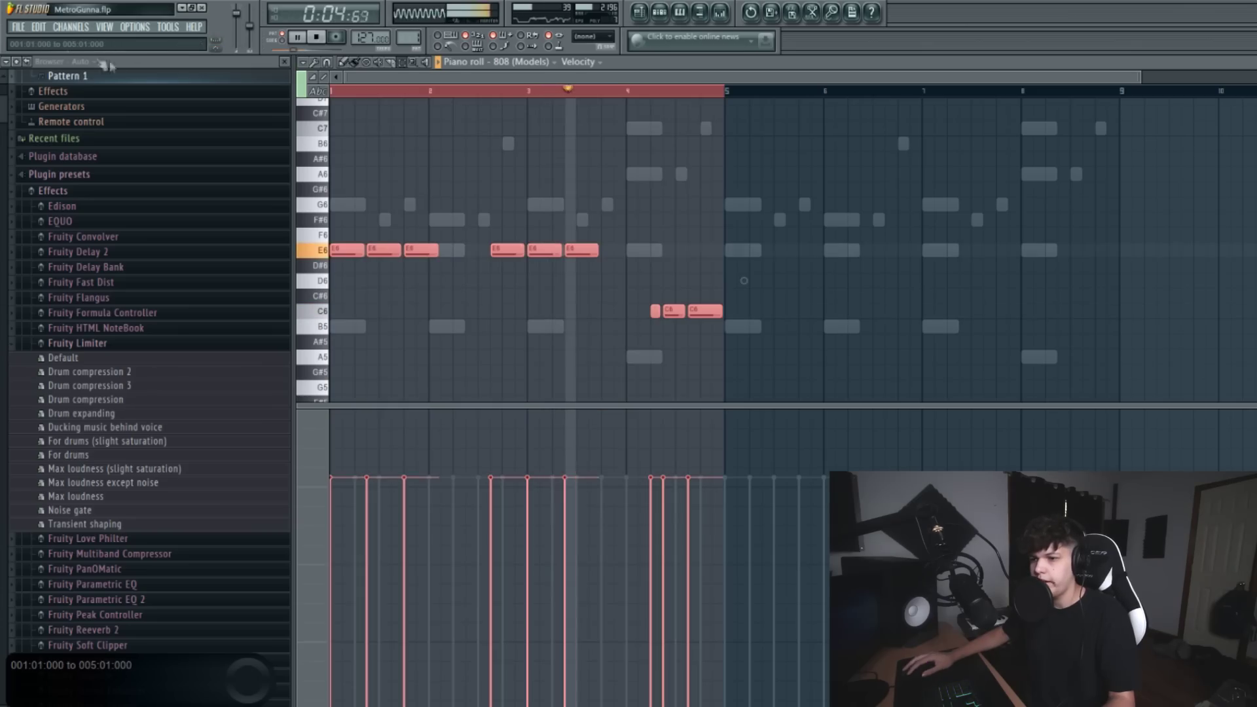
pyautogui.hotkey('ctrl', 'b')
pyautogui.hotkey('ctrl', 'd')
pyautogui.click(359, 64)
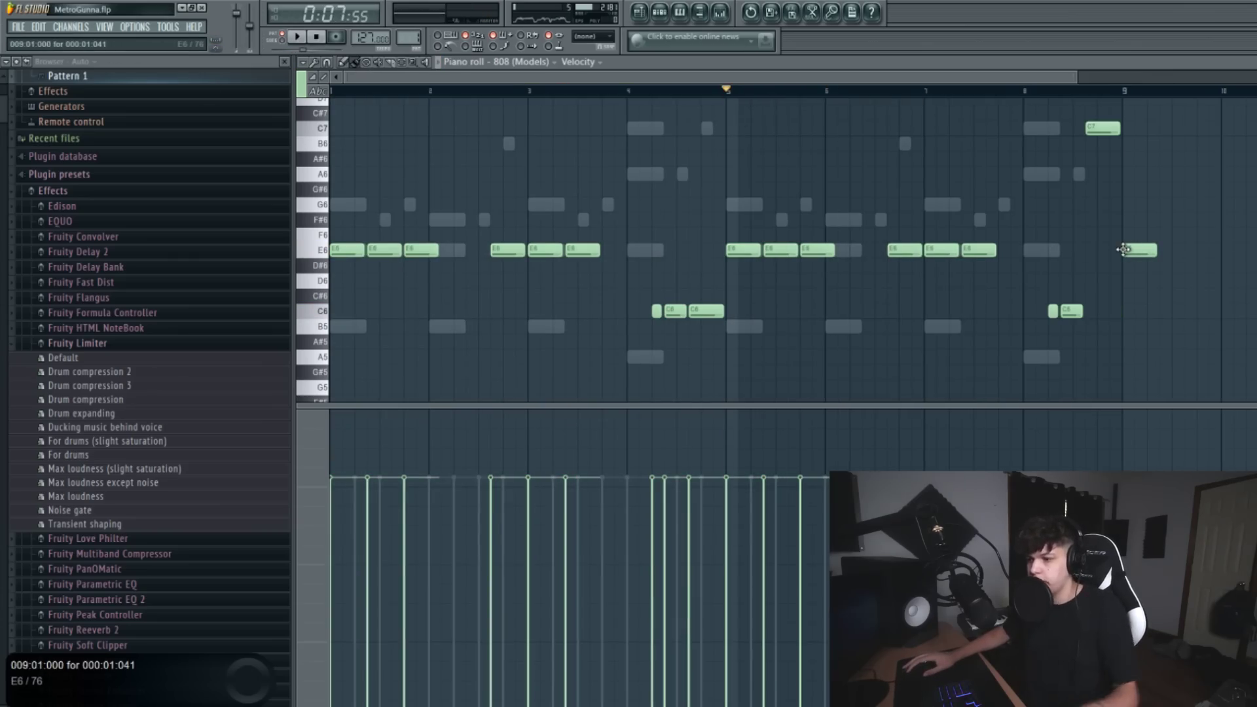
# Make all 808 notes legato so each extends to the next, deselect them and play the pattern
pyautogui.hotkey('ctrl', 'a')
pyautogui.hotkey('ctrl', 'l')
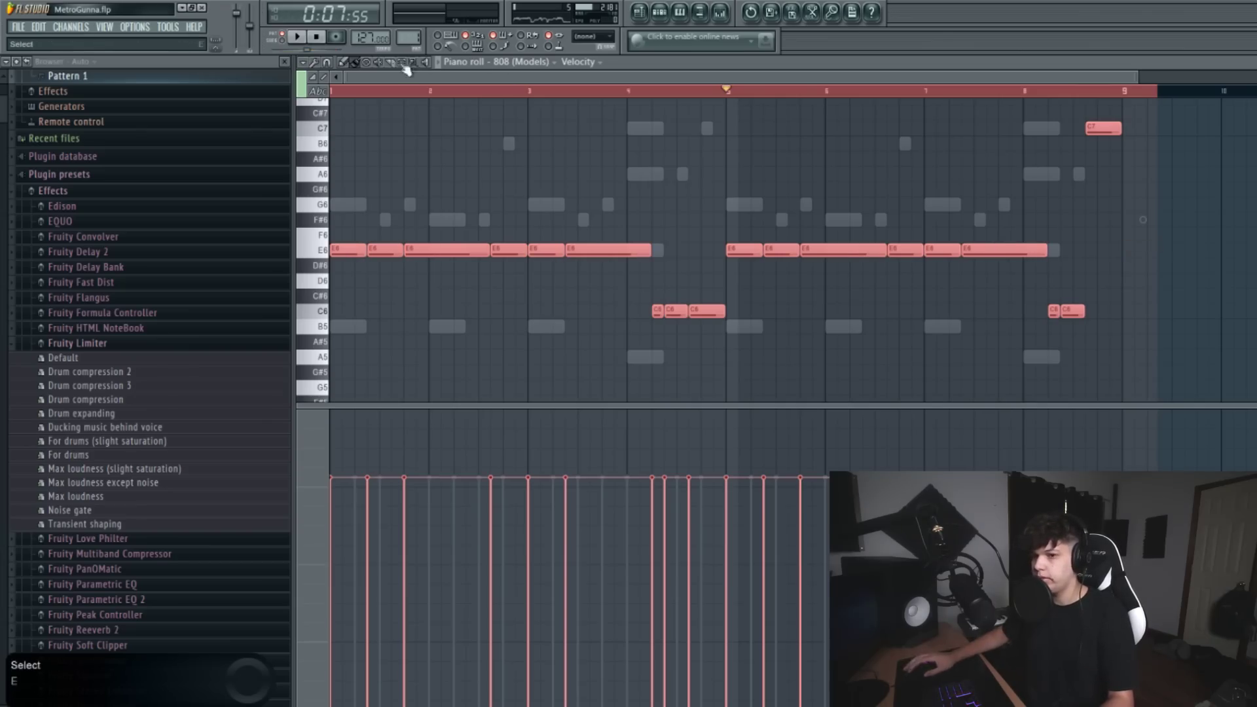
pyautogui.hotkey('ctrl', 'd')
pyautogui.press('space')
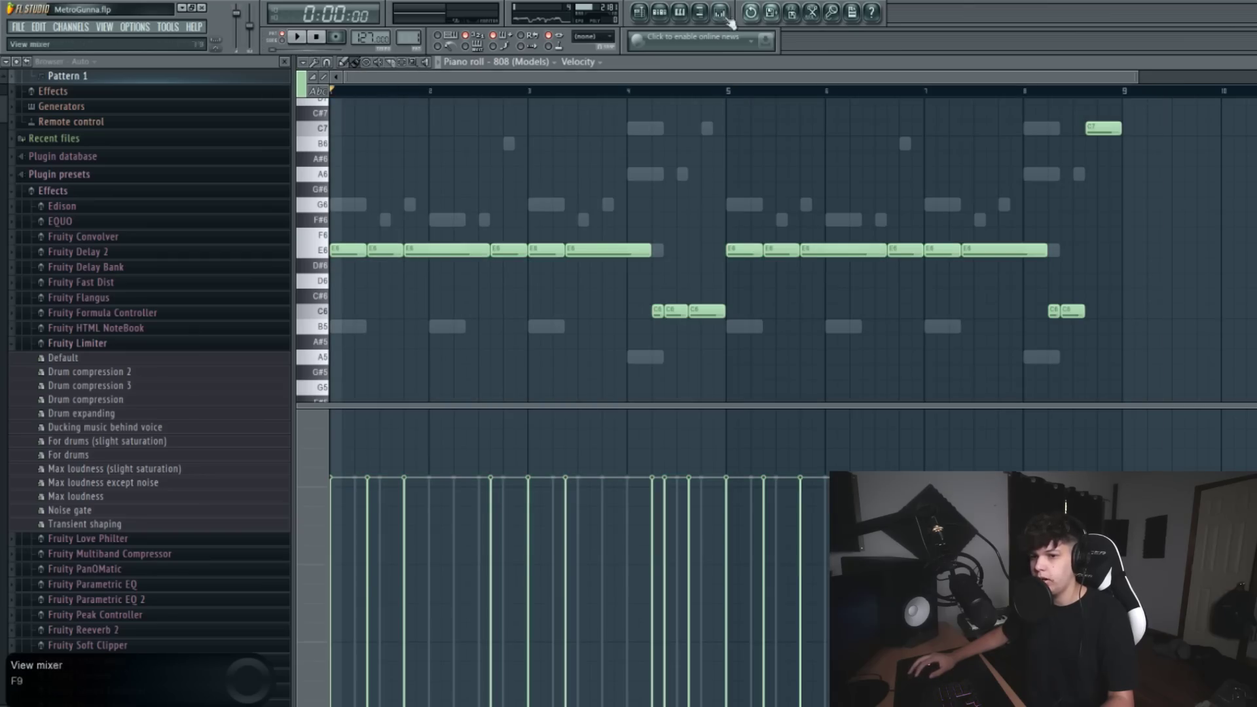
# Show the channel rack and add Clap (Tassle) as a new channel with a hit on step 9
pyautogui.click(679, 12)
pyautogui.rightClick(476, 466)
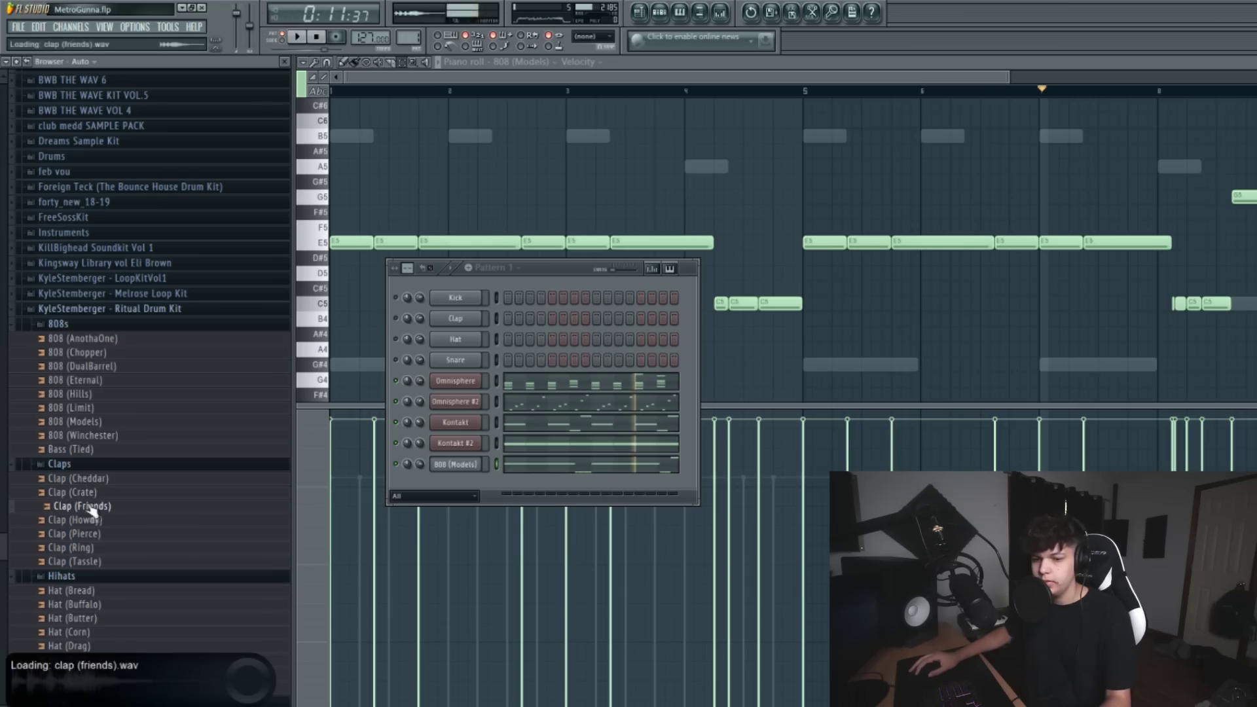
pyautogui.moveTo(385, 503); pyautogui.dragTo(446, 484)
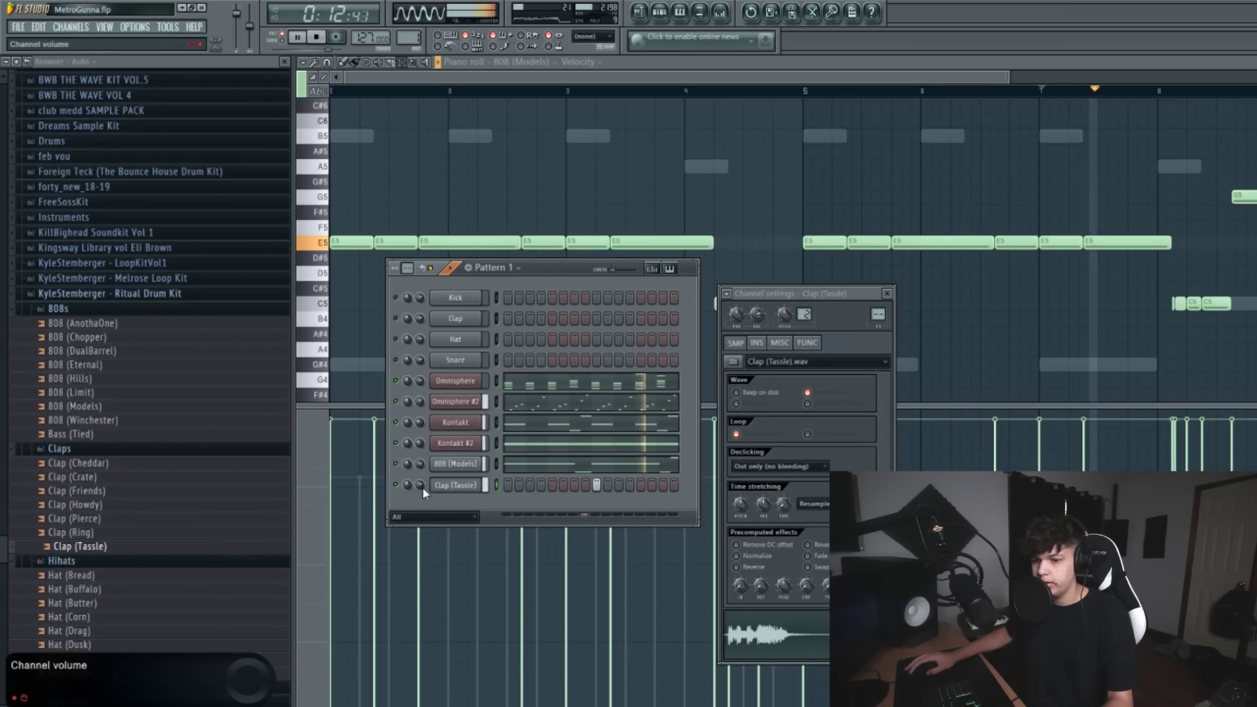
# Add Hat (Dusk) as a new channel and fill it with a hit on every second step
pyautogui.scroll(-3, 85, 498)
pyautogui.click(77, 493)
pyautogui.moveTo(84, 507); pyautogui.dragTo(459, 507)
pyautogui.rightClick(484, 502)
pyautogui.click(519, 603)
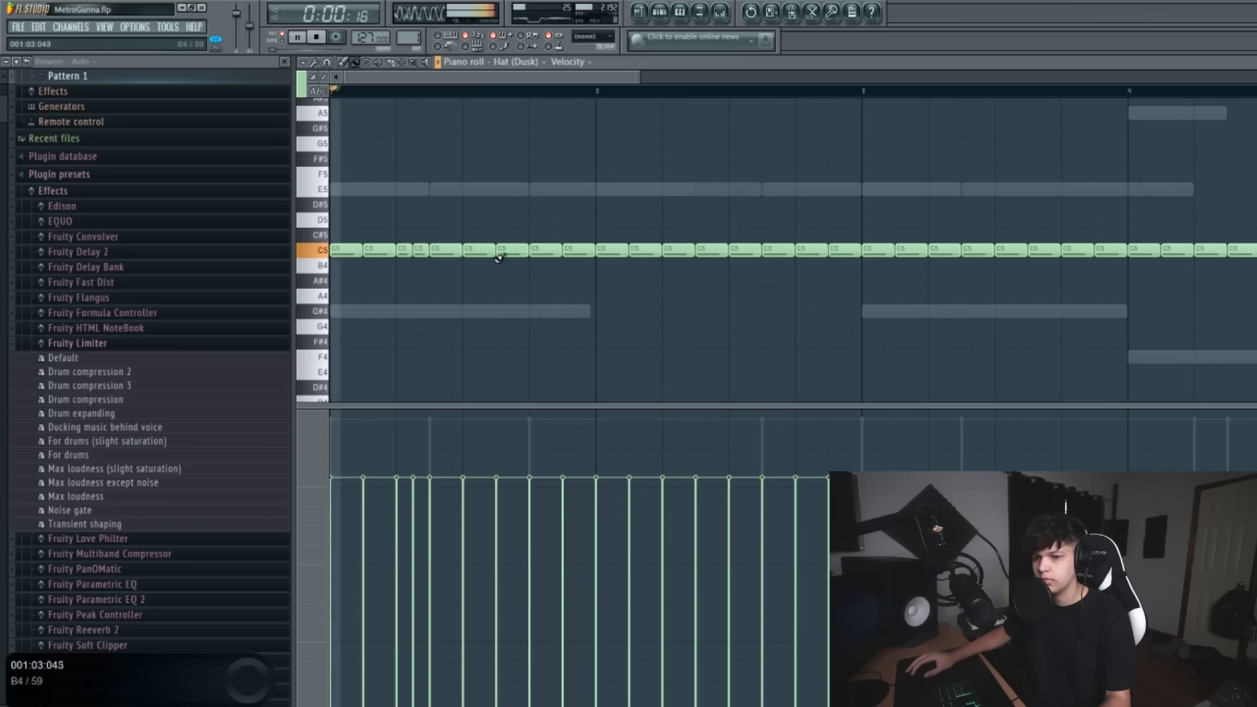
# Delete the hi-hats on both sides of the start of bar 2 and add rolls late in bar 2 and at bar 3
pyautogui.rightClick(582, 250)
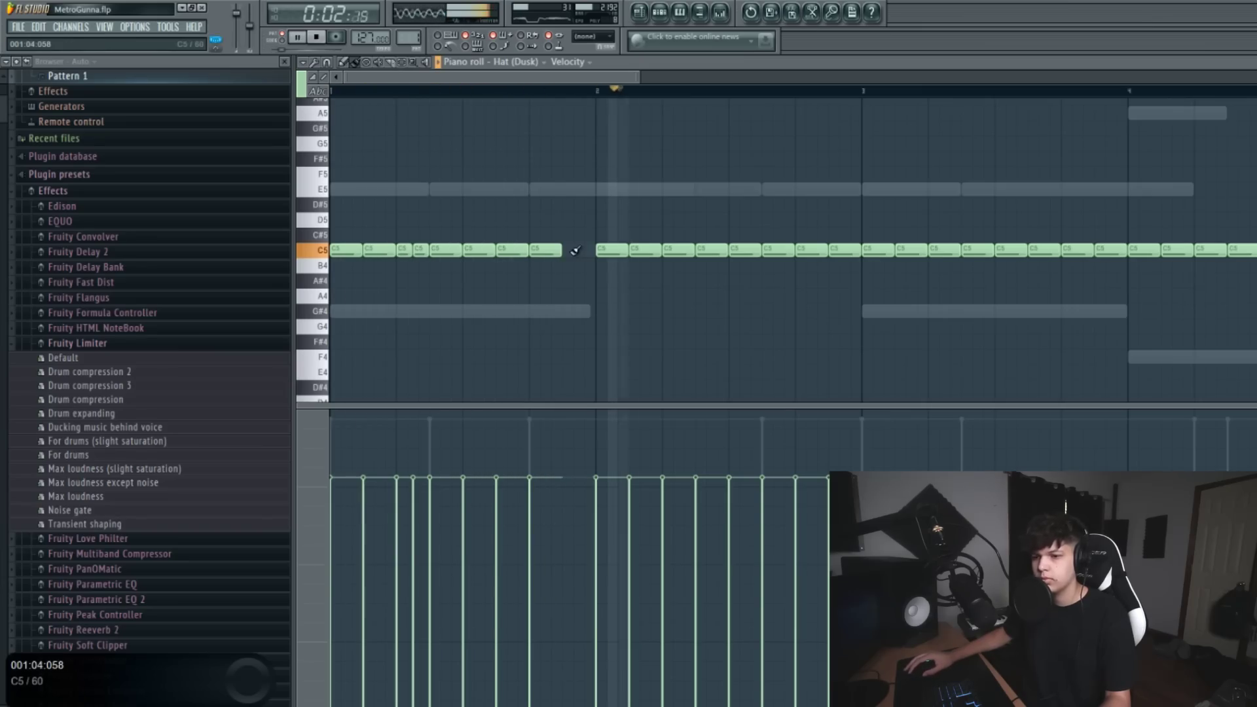
pyautogui.rightClick(611, 250)
pyautogui.moveTo(658, 252)
pyautogui.mouseDown()
pyautogui.moveTo(632, 253)
pyautogui.moveTo(654, 251)
pyautogui.mouseUp()
pyautogui.moveTo(871, 253); pyautogui.dragTo(892, 252)
pyautogui.moveTo(548, 77); pyautogui.dragTo(642, 77)
pyautogui.click(557, 91)
# Delete the hi-hats on both sides of the start of bar 4 and split two hits within bar 4 into shorter doubles
pyautogui.rightClick(803, 251)
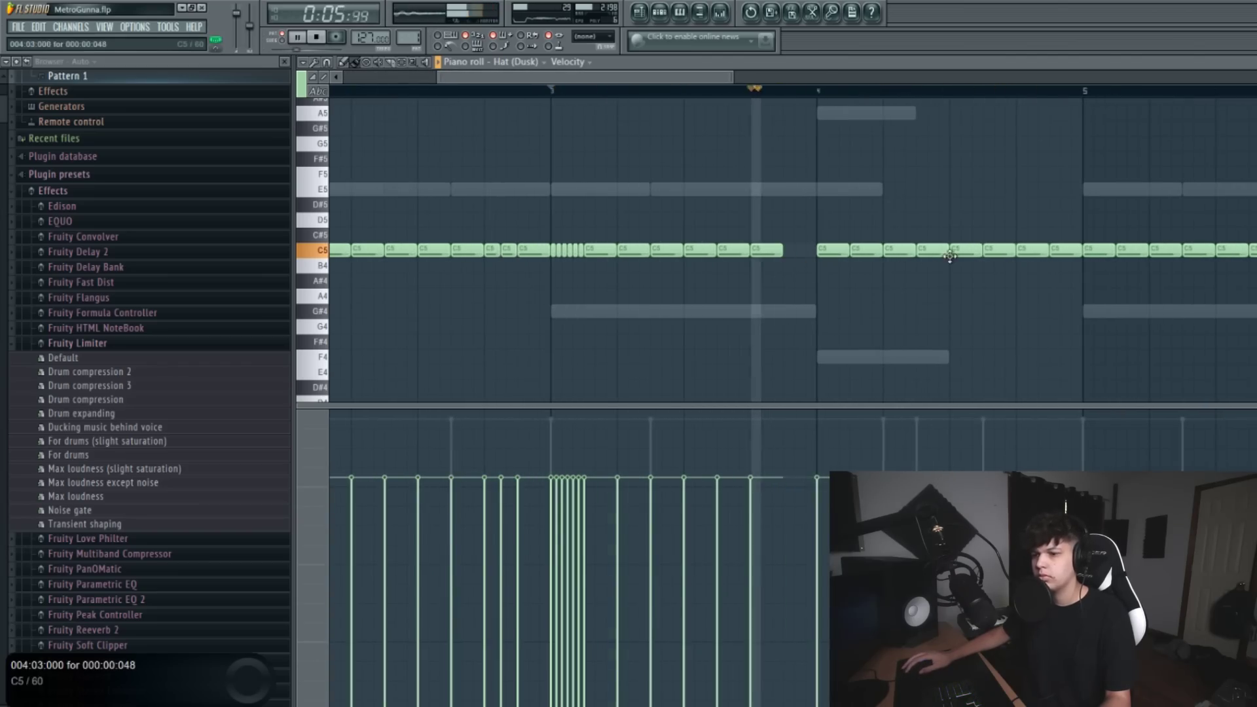
pyautogui.rightClick(833, 251)
pyautogui.moveTo(913, 251); pyautogui.dragTo(895, 253)
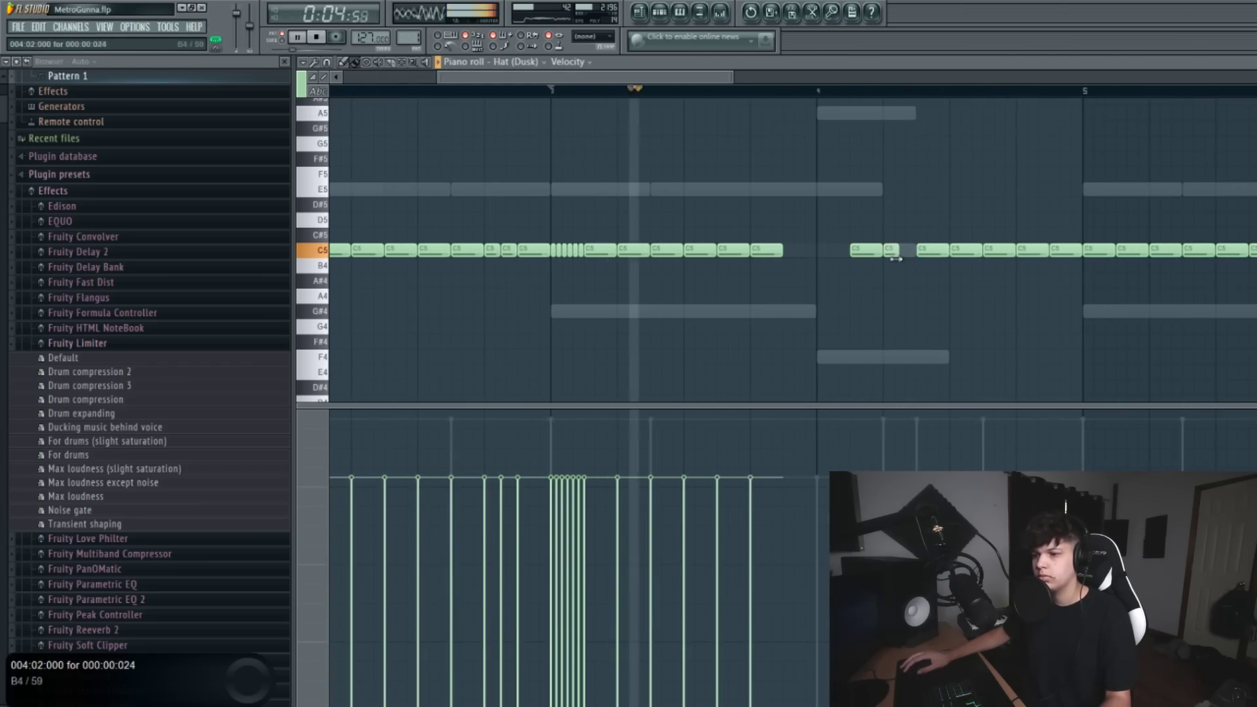
pyautogui.click(907, 253)
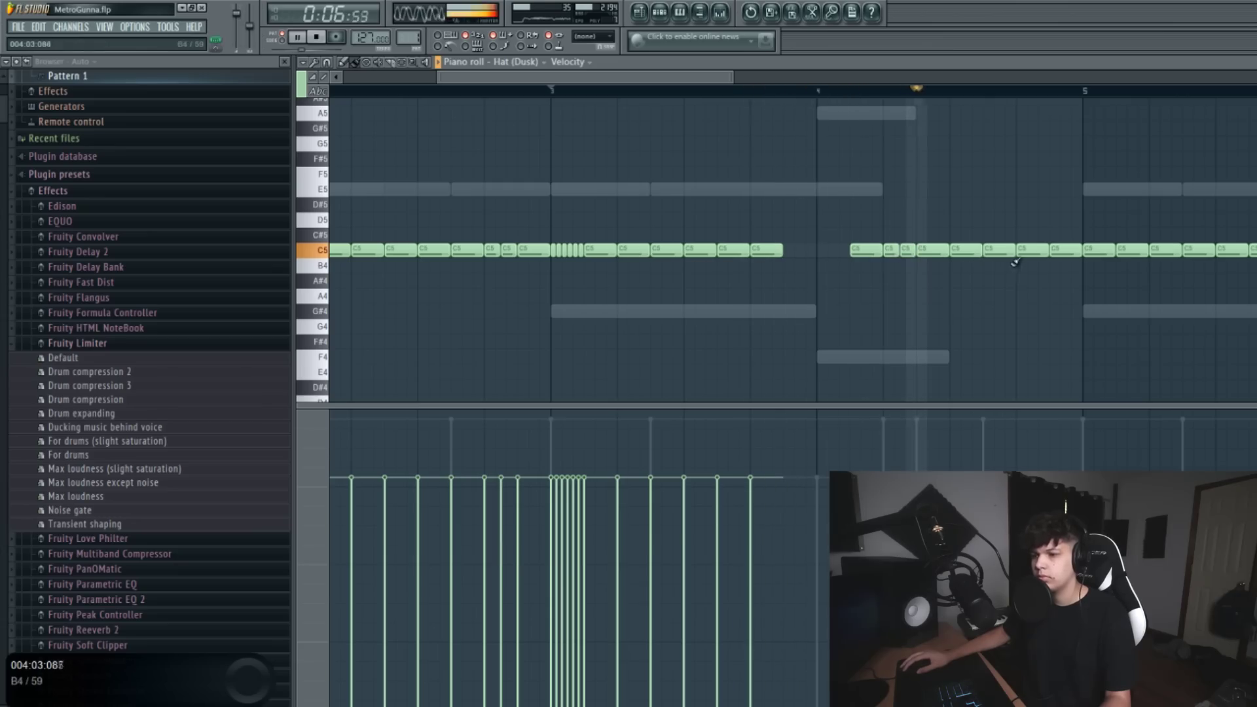
pyautogui.rightClick(1028, 251)
pyautogui.moveTo(1020, 251); pyautogui.dragTo(1048, 251)
pyautogui.click(1031, 251)
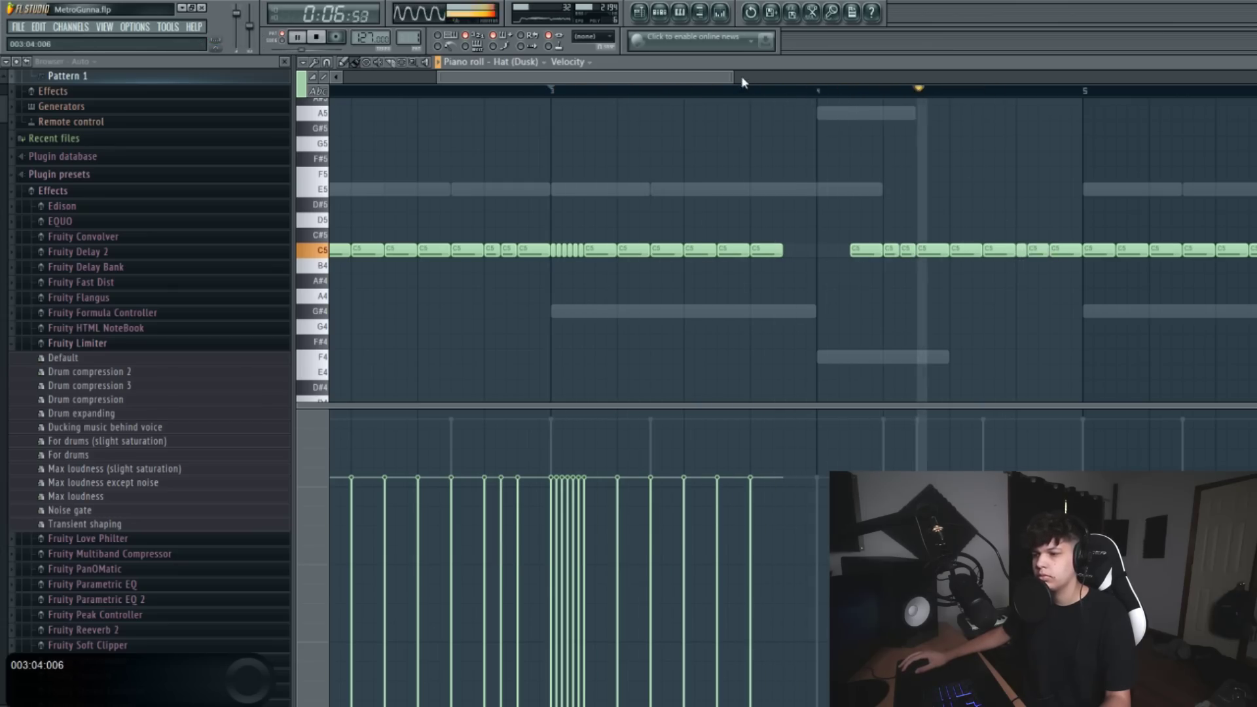
# Add Snare (Prayer) as a channel with a hit on step 9 and lower its volume to 66%
pyautogui.scroll(-2, 718, 245)
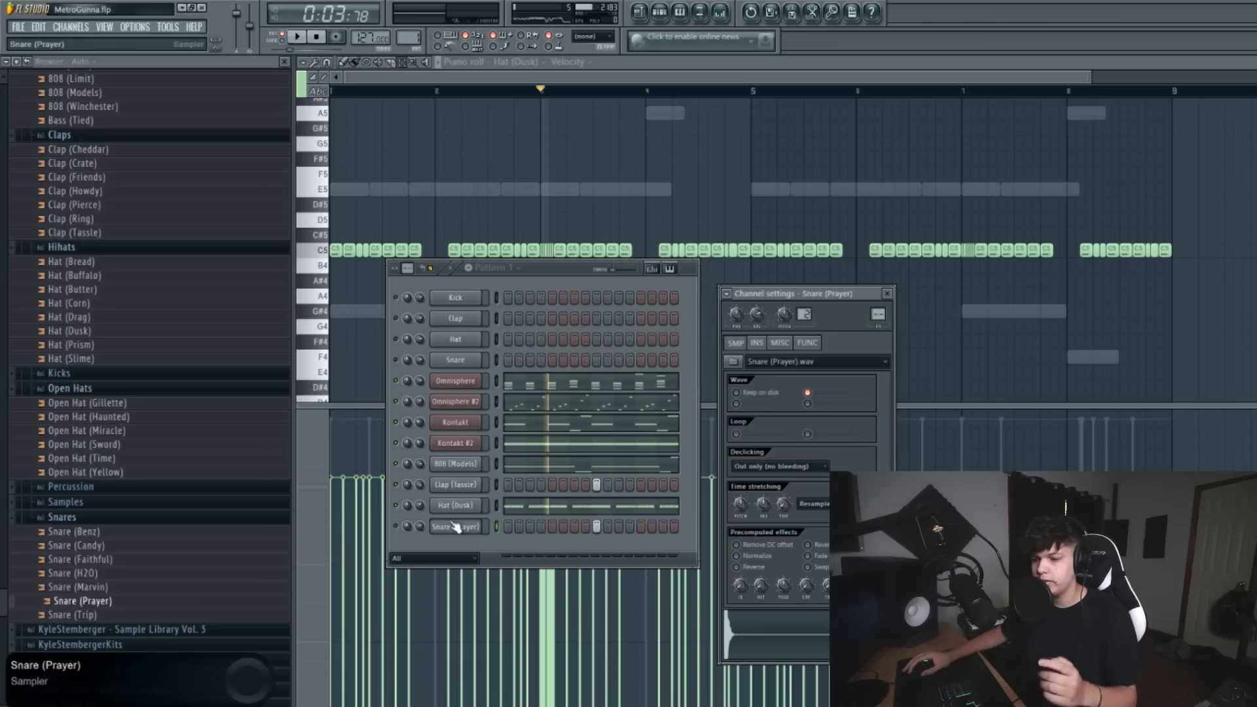
pyautogui.click(396, 526)
pyautogui.click(159, 572)
pyautogui.click(134, 587)
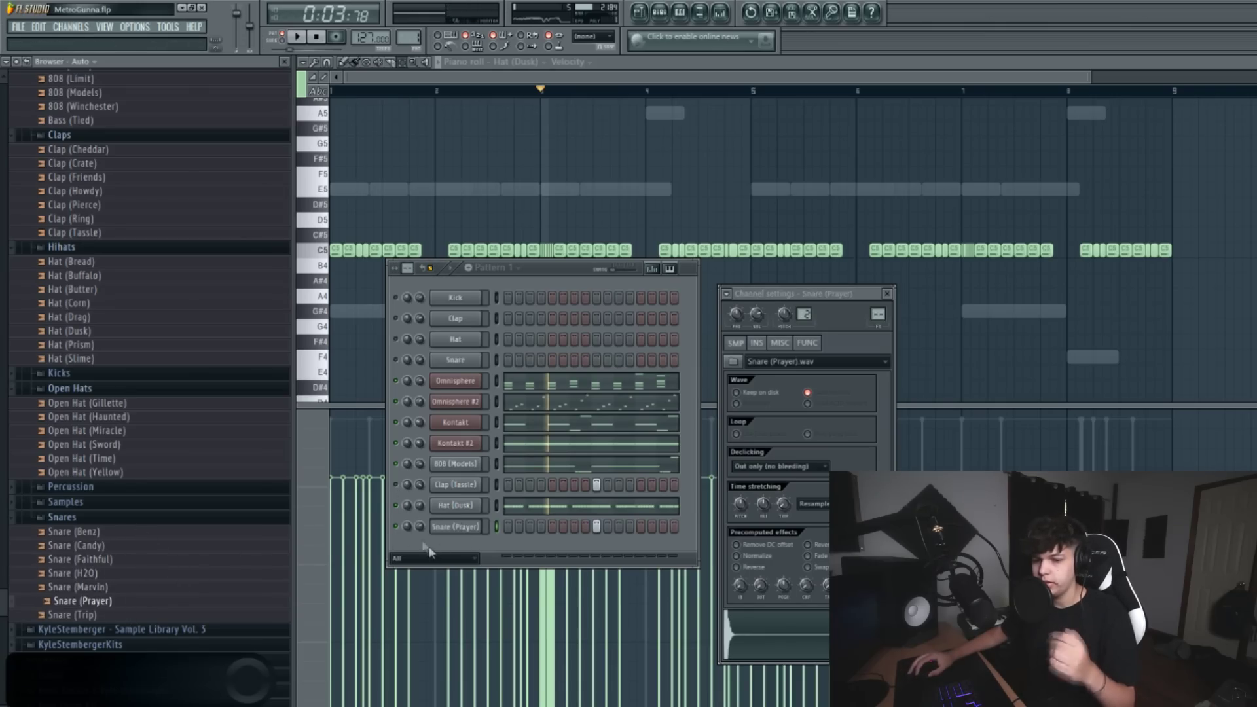
pyautogui.moveTo(424, 524); pyautogui.dragTo(427, 530)
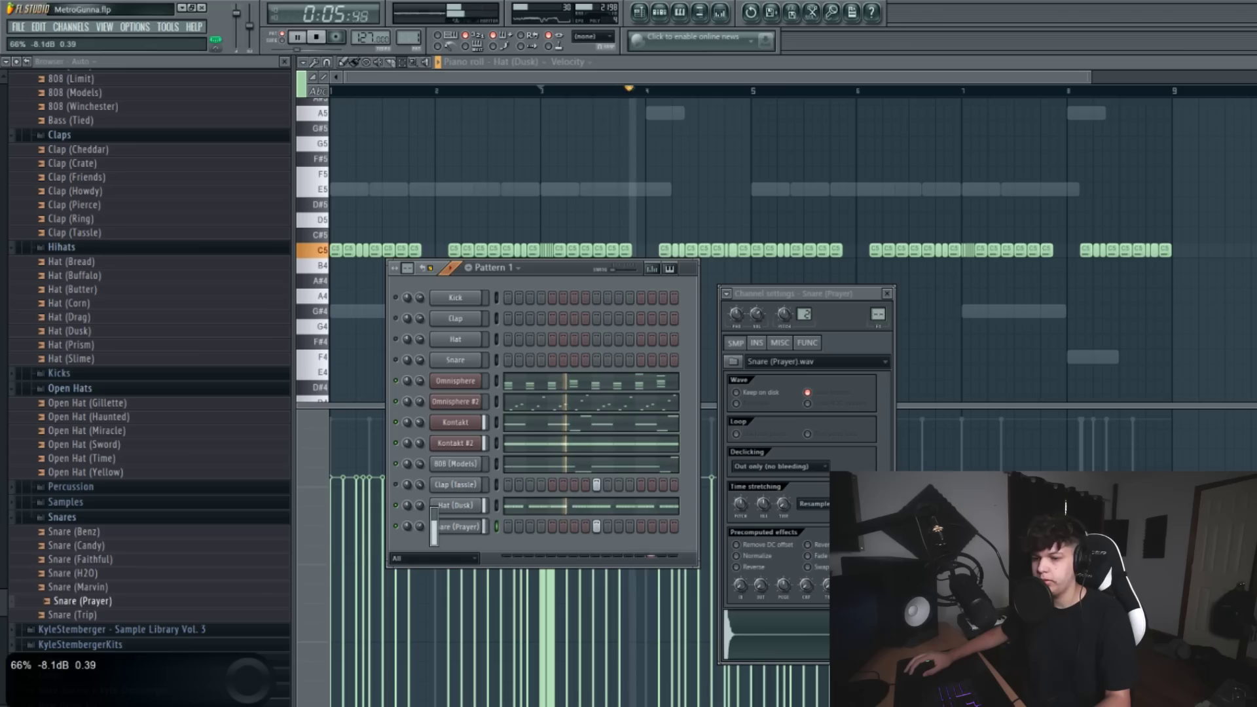
# Reposition the channel rack, add Perc (Taze) from the Percussion folder as a channel and open its piano roll
pyautogui.moveTo(541, 271); pyautogui.dragTo(757, 290)
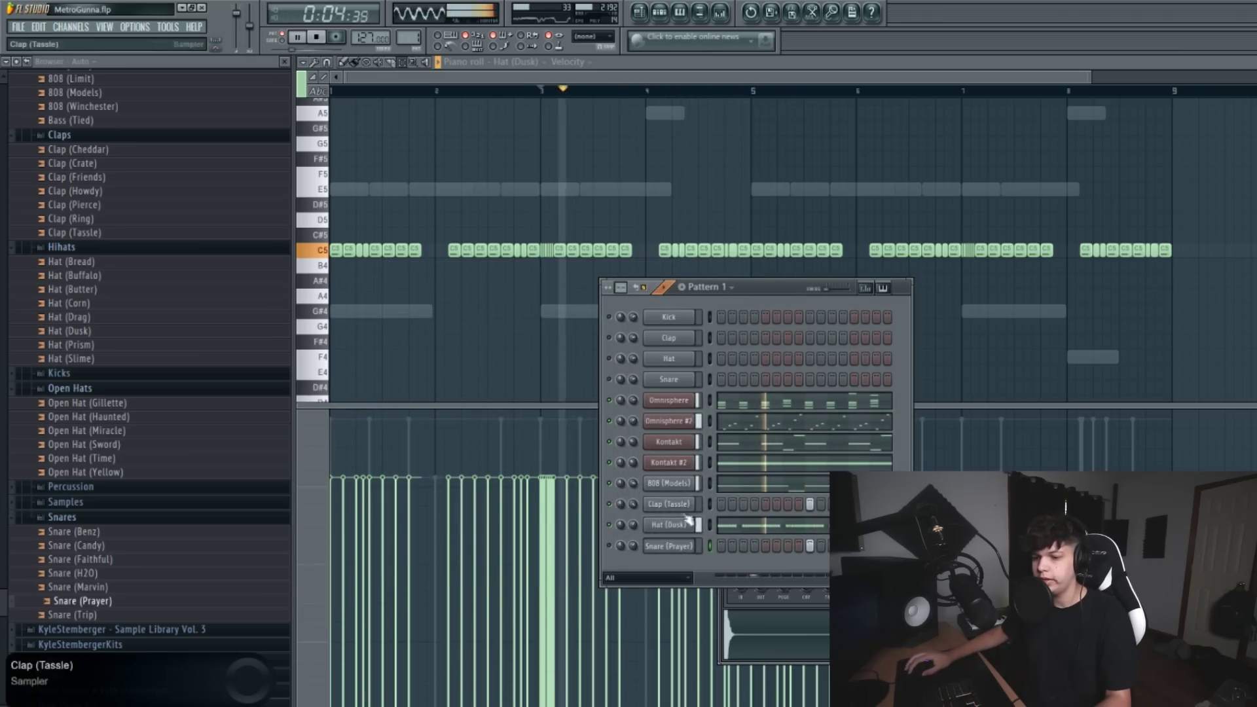
pyautogui.moveTo(760, 288); pyautogui.dragTo(605, 182)
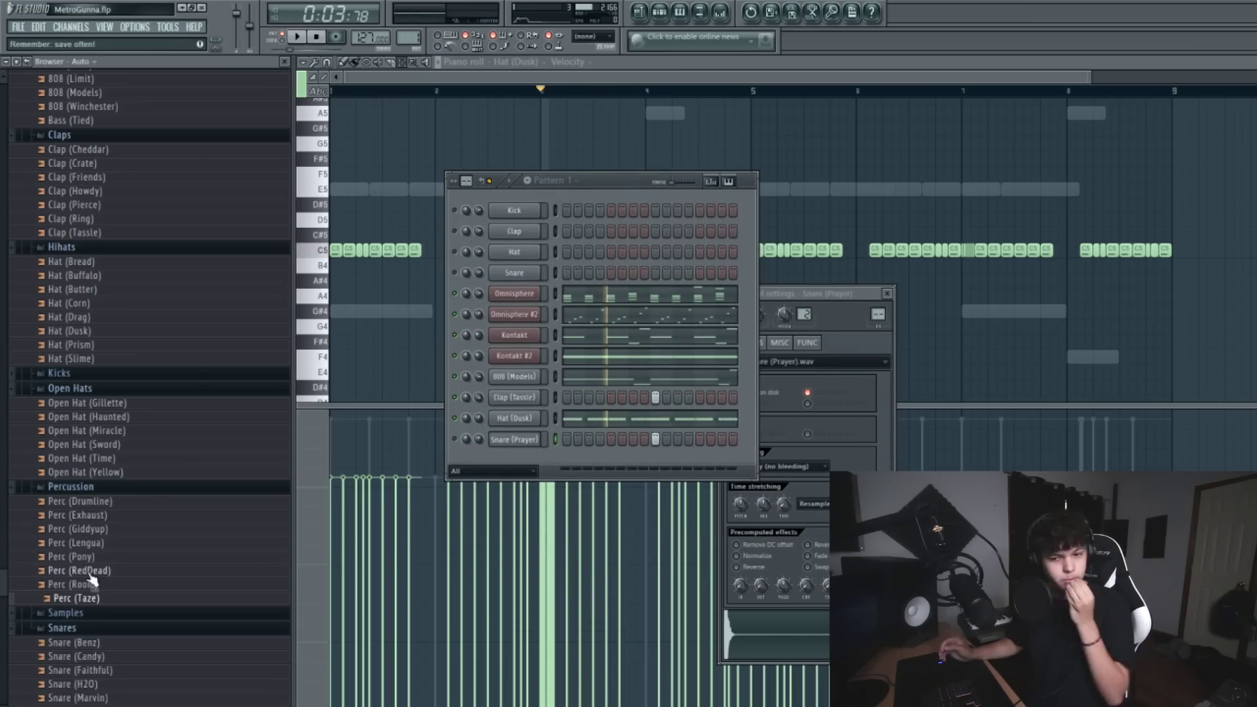
pyautogui.moveTo(82, 596); pyautogui.dragTo(510, 459)
pyautogui.rightClick(495, 461)
pyautogui.click(558, 459)
# Place a Perc (Taze) note on C5 near the start of bar 1 and play it back
pyautogui.click(355, 96)
pyautogui.press('space')
pyautogui.scroll(-3, 370, 232)
pyautogui.click(347, 250)
pyautogui.press('space')
pyautogui.press('space')
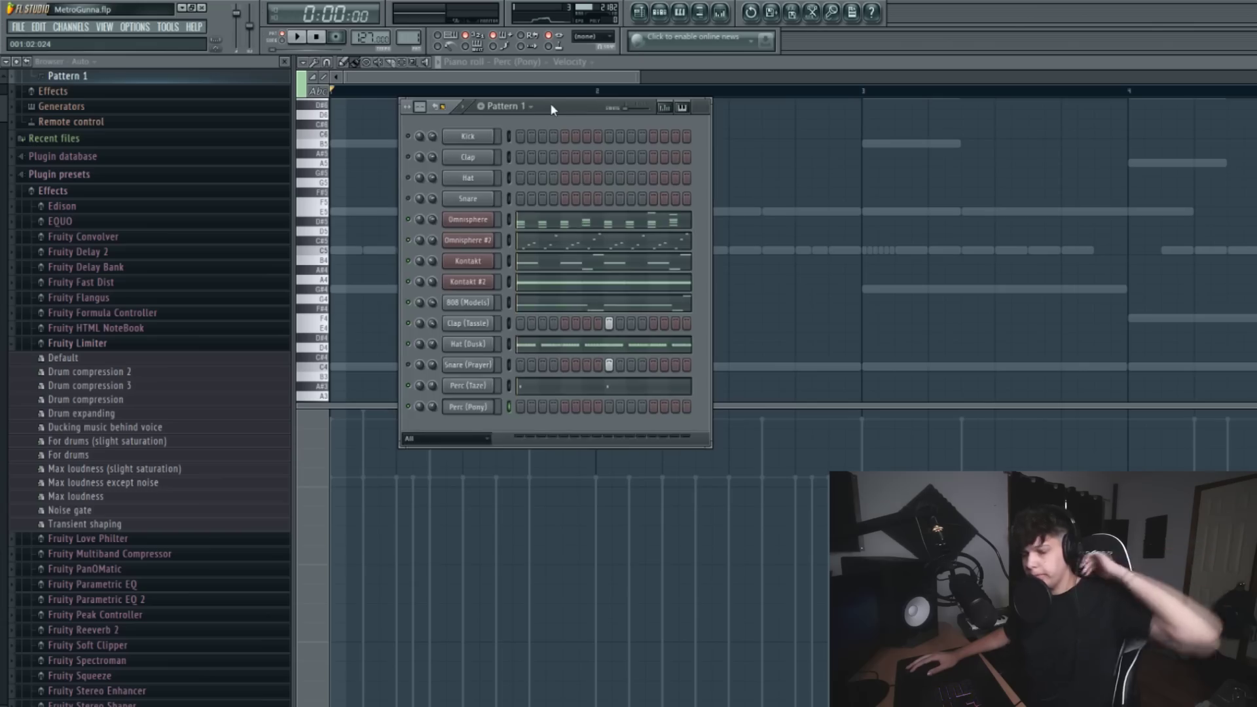
# Set the note snap to 1/6 step in the Perc (Pony) piano roll
pyautogui.moveTo(550, 103); pyautogui.dragTo(604, 73)
pyautogui.moveTo(723, 78); pyautogui.dragTo(435, 73)
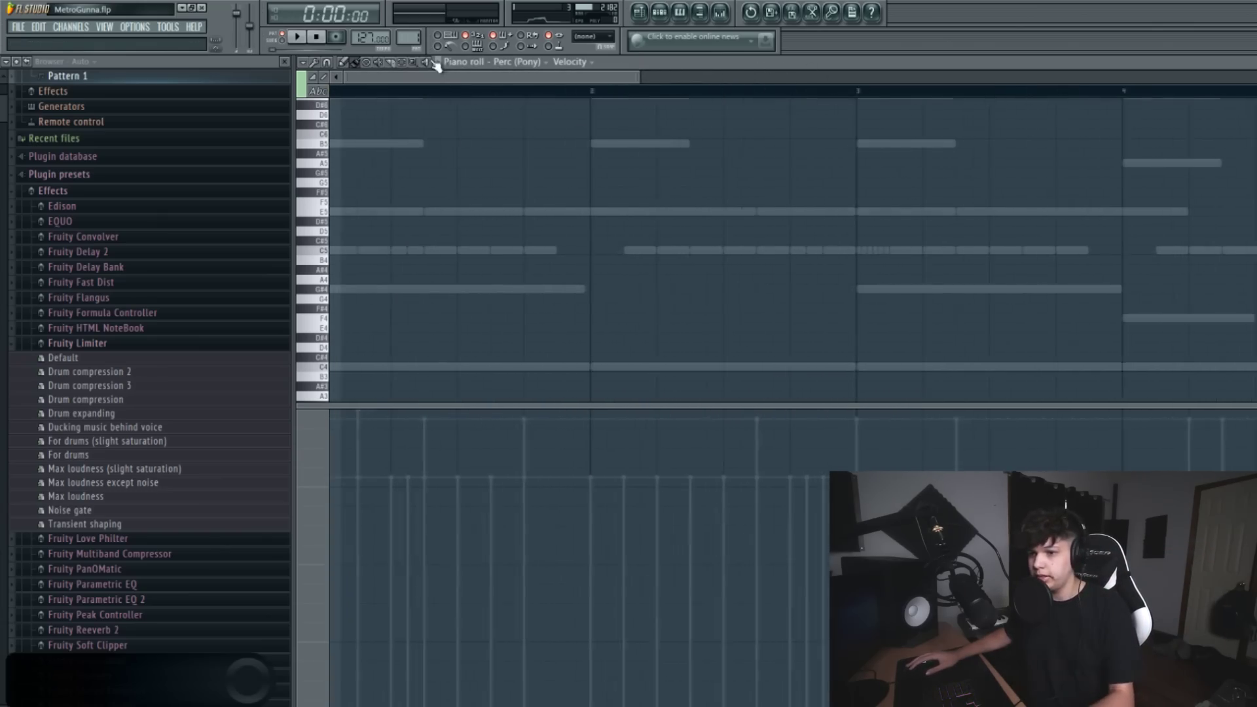
pyautogui.click(330, 63)
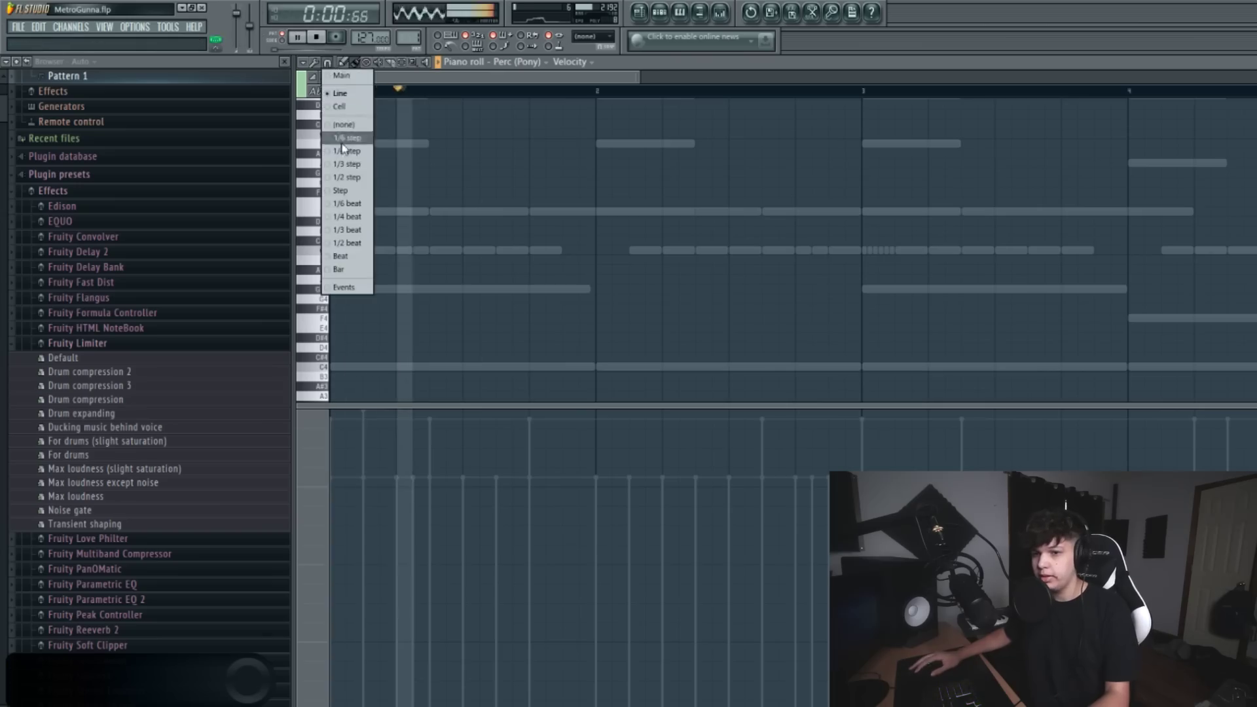
pyautogui.click(343, 143)
# Place short Perc (Pony) hits on C5 in bars 2 and 4 while checking them in playback
pyautogui.moveTo(595, 82); pyautogui.dragTo(697, 113)
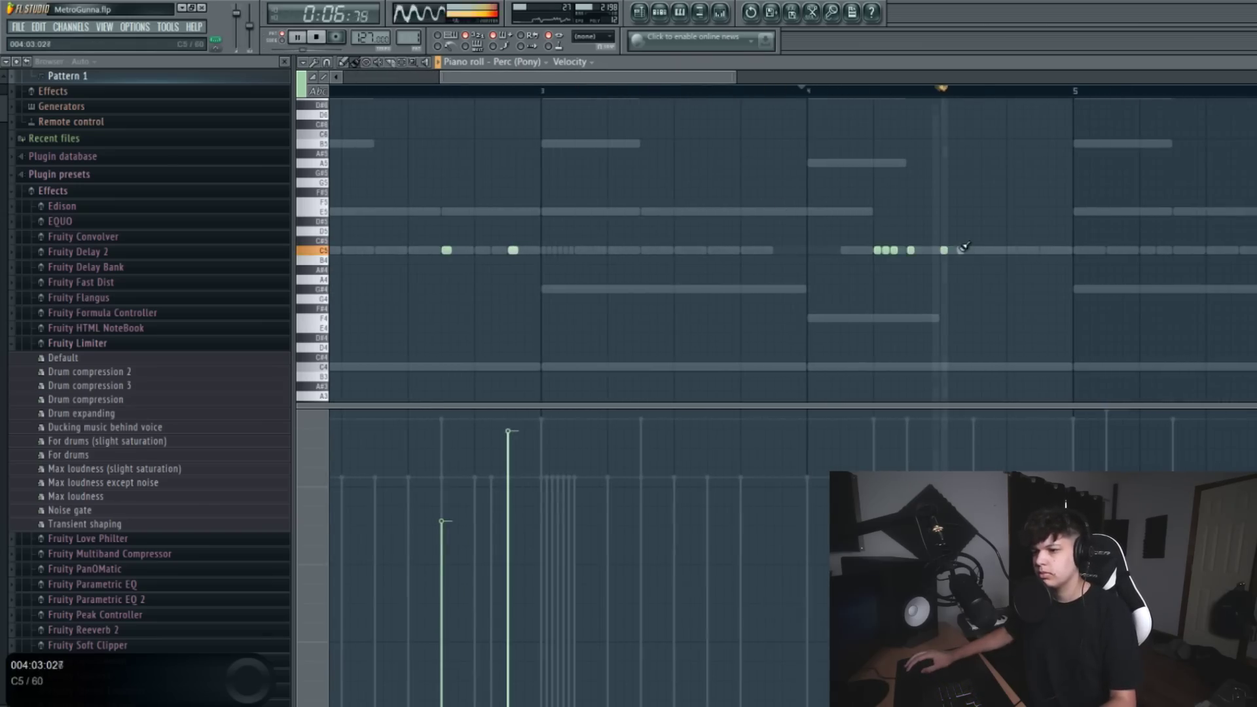
pyautogui.press('space')
pyautogui.click(961, 251)
pyautogui.press('space')
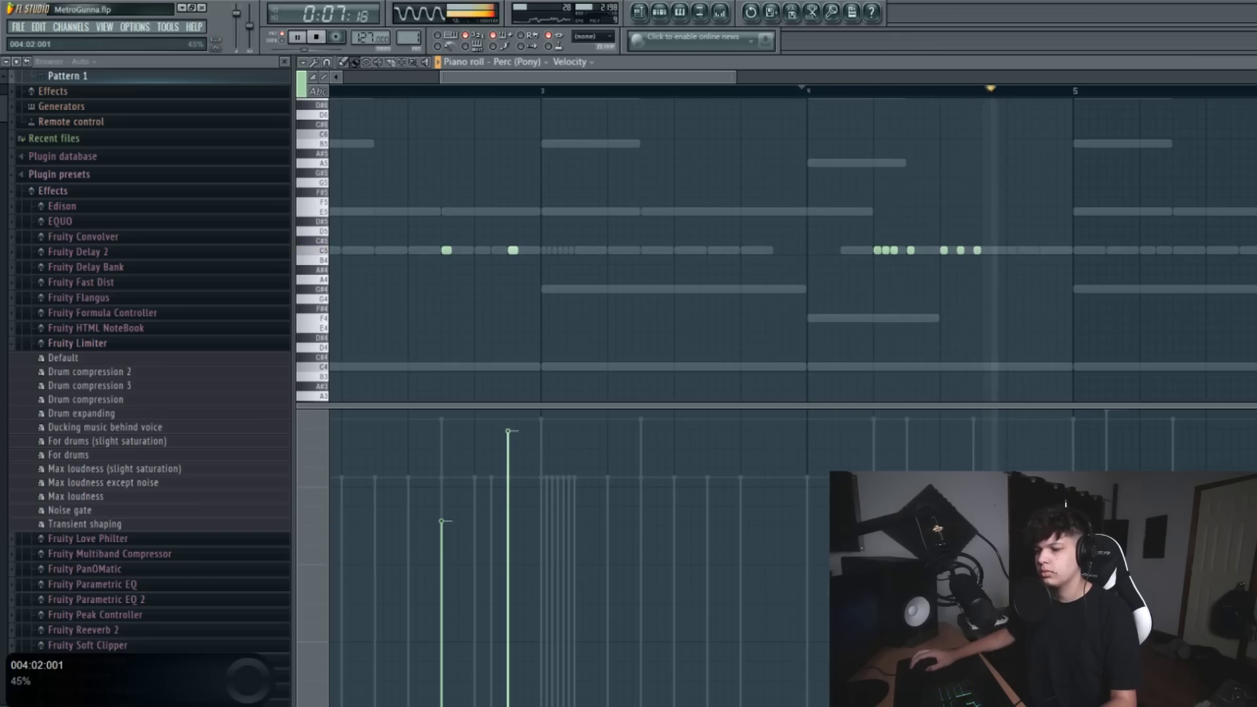
# Audition the open hats, add Open Hat (Sword) as a channel and place one C5 hit in every bar
pyautogui.click(103, 359)
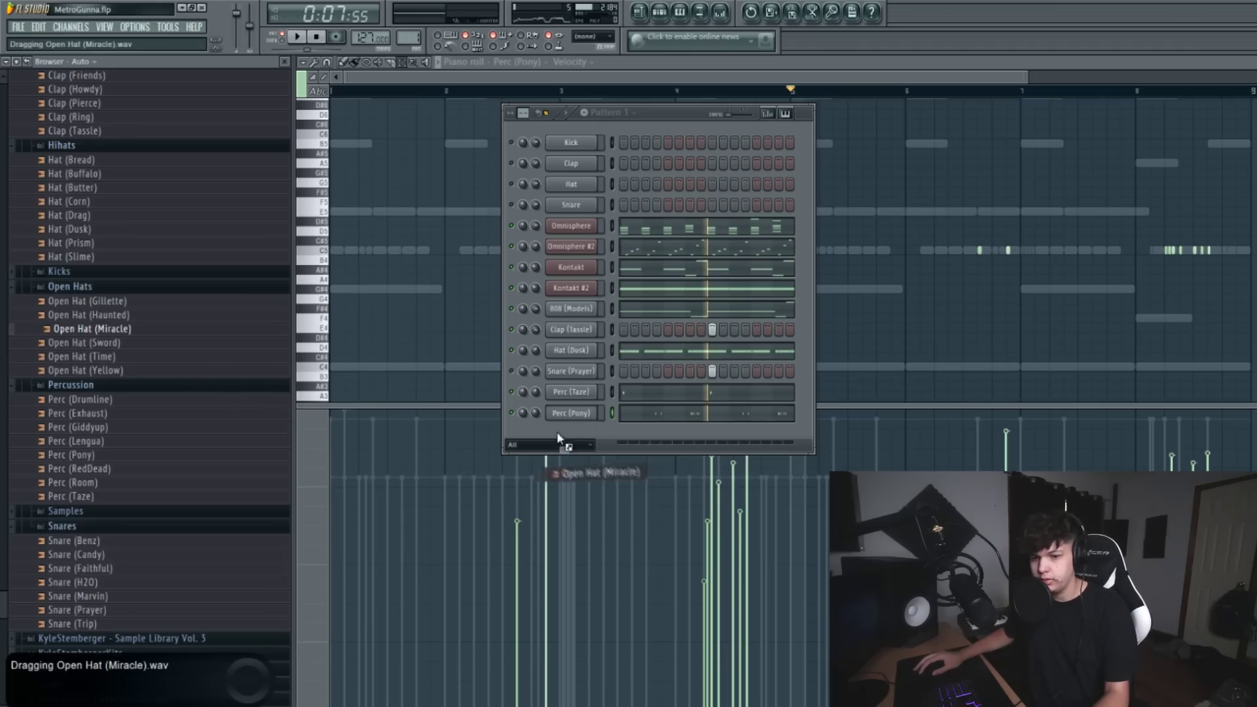
pyautogui.moveTo(559, 438); pyautogui.dragTo(563, 435)
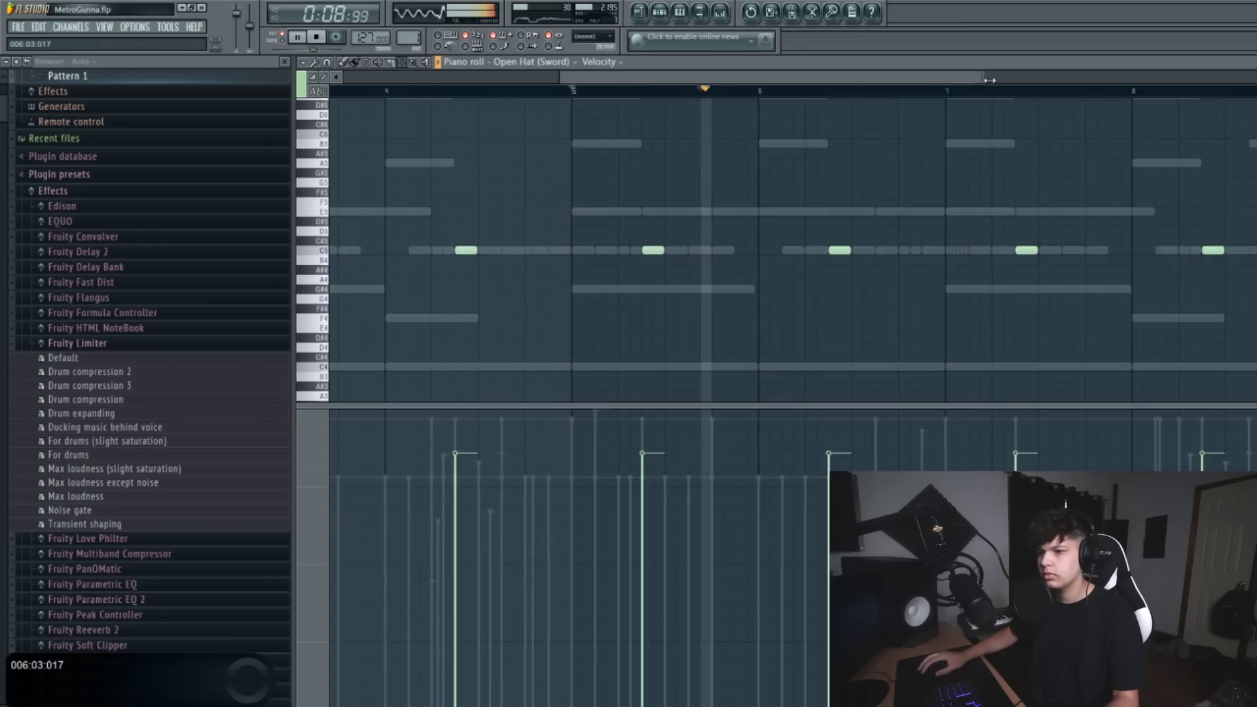
pyautogui.moveTo(990, 80); pyautogui.dragTo(1200, 80)
# Audition the kick samples and add Kick (Thanos) as a new channel
pyautogui.click(659, 12)
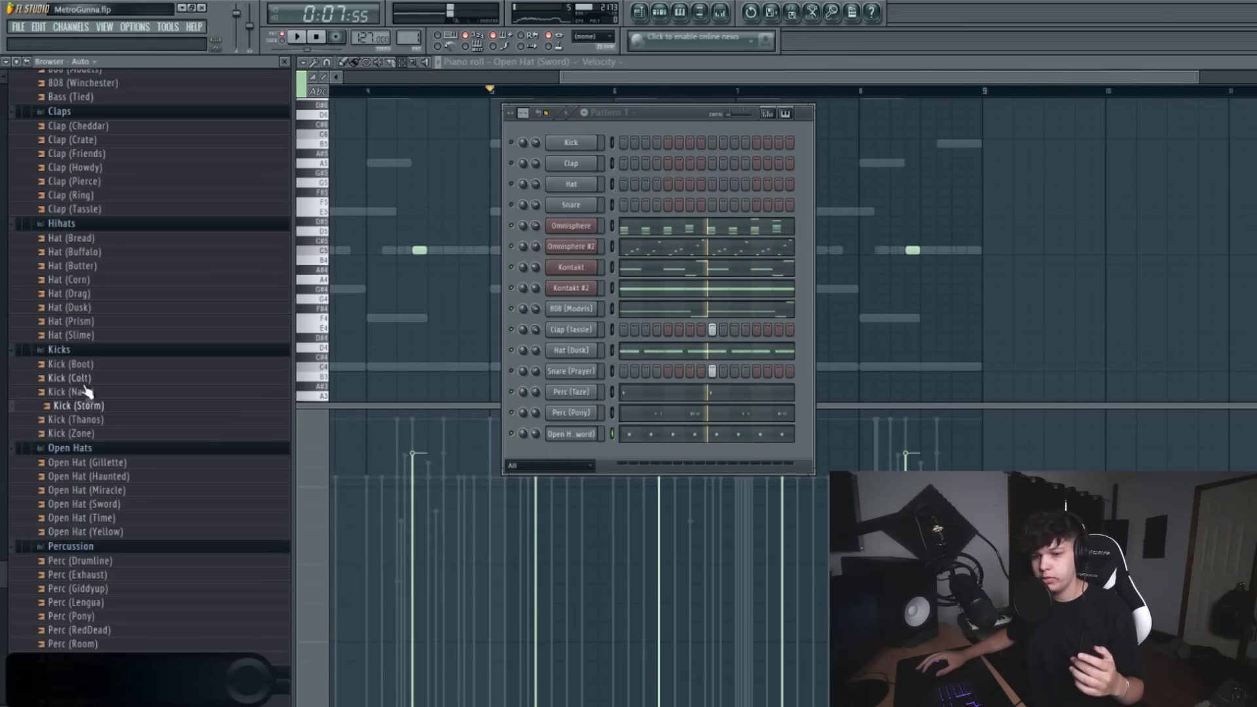
pyautogui.click(84, 423)
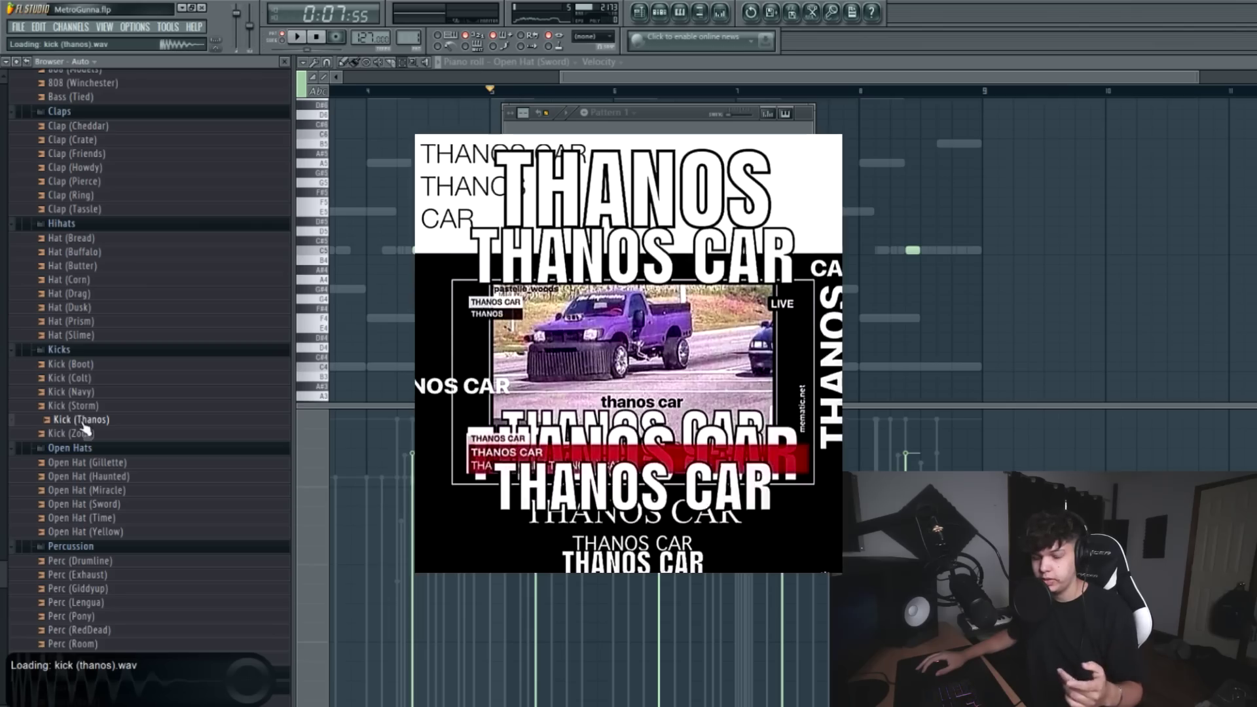
pyautogui.moveTo(84, 426); pyautogui.dragTo(527, 497)
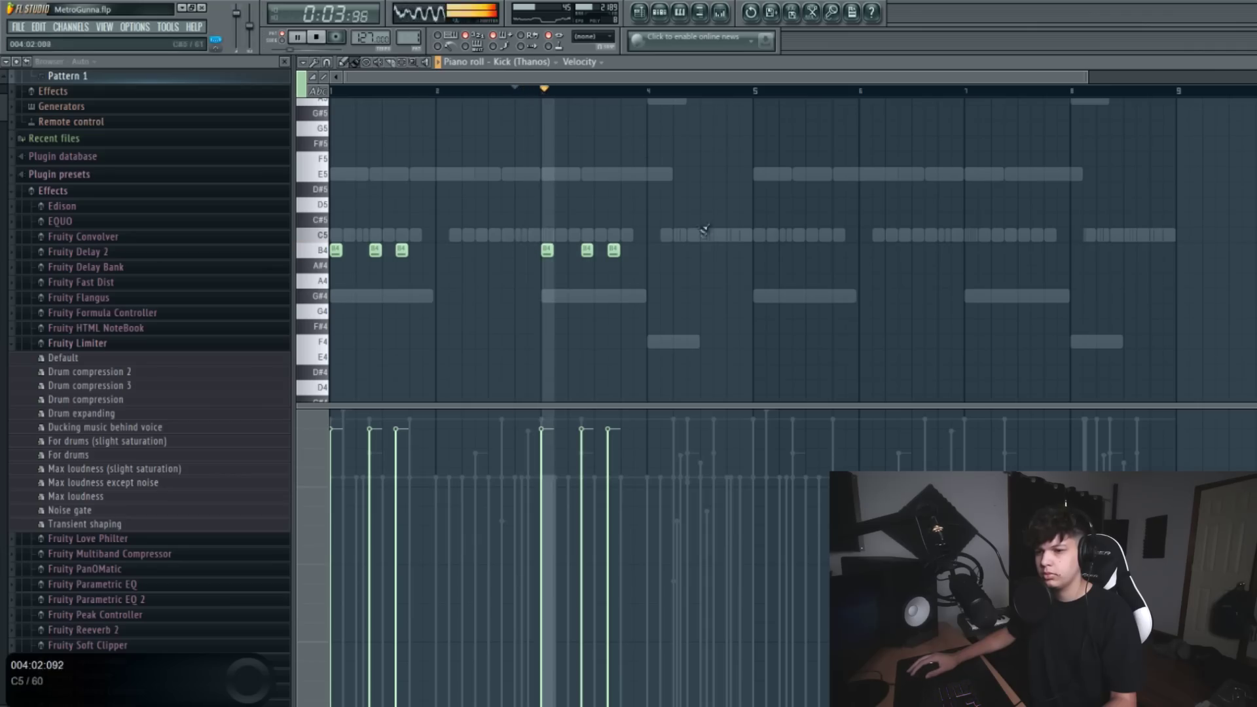
# Add two Kick (Thanos) hits in bar 4 and transpose all the kick notes up to C5
pyautogui.click(681, 250)
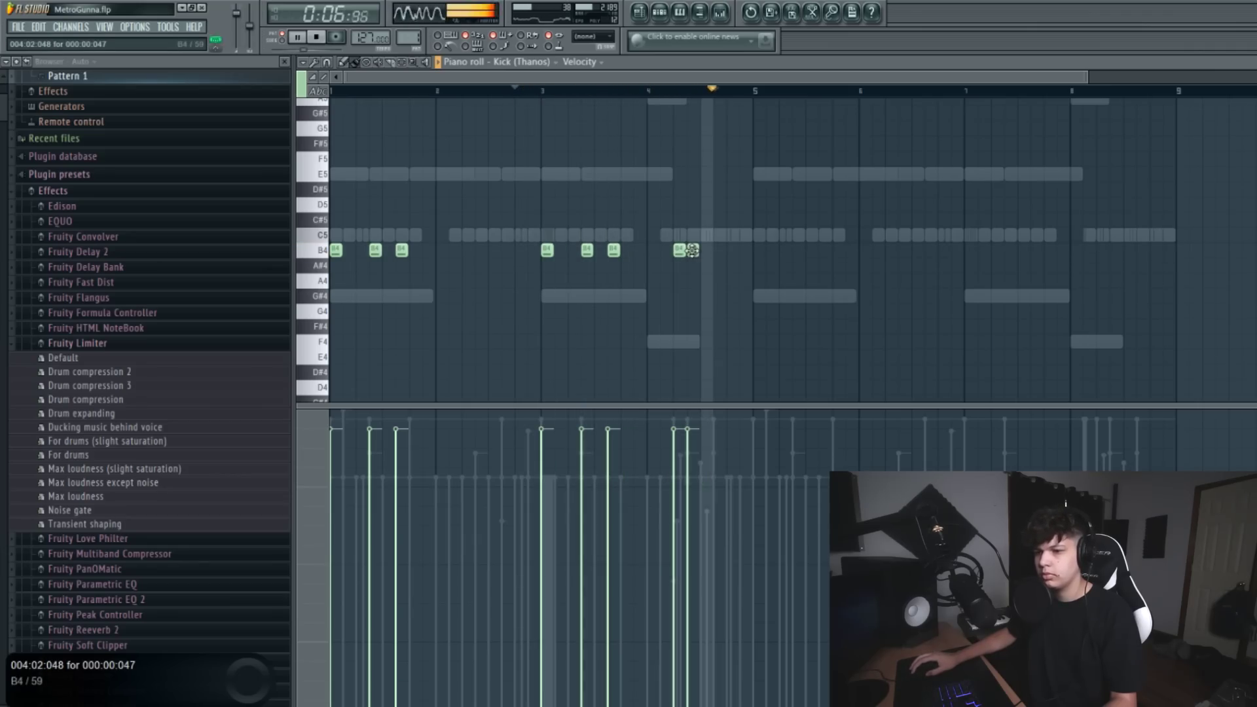
pyautogui.click(719, 250)
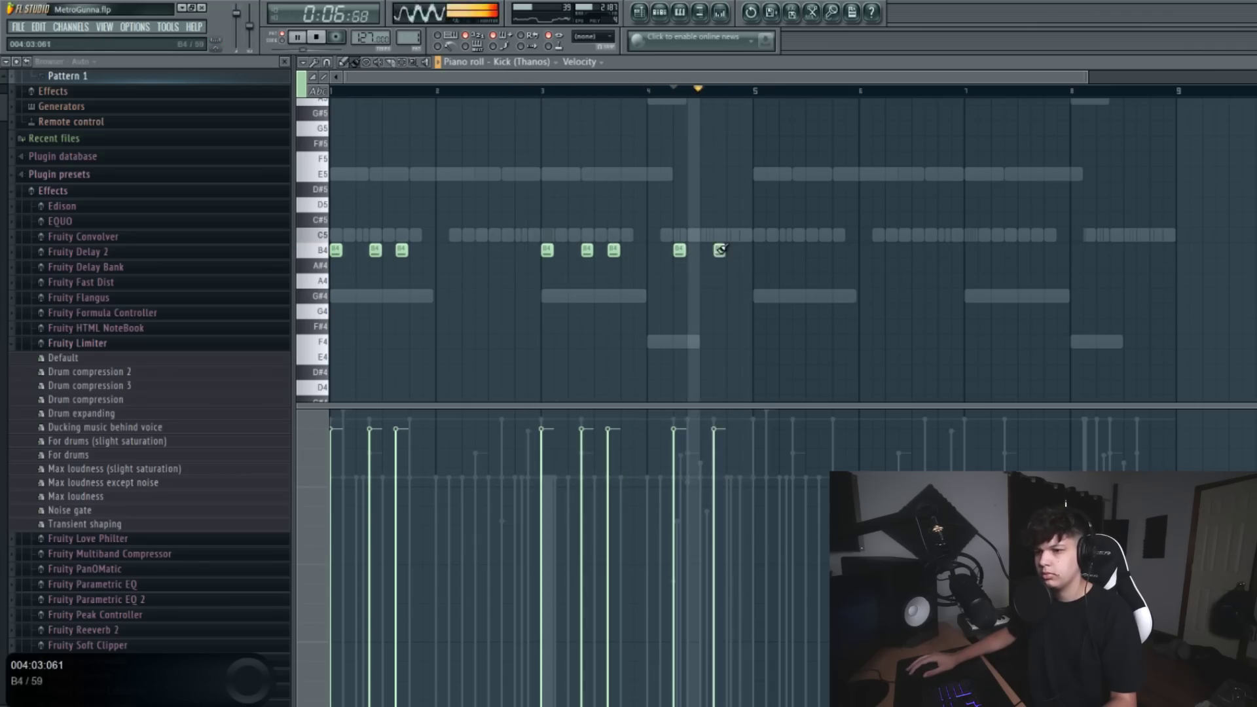
pyautogui.hotkey('ctrl', 'a')
pyautogui.press('Up')
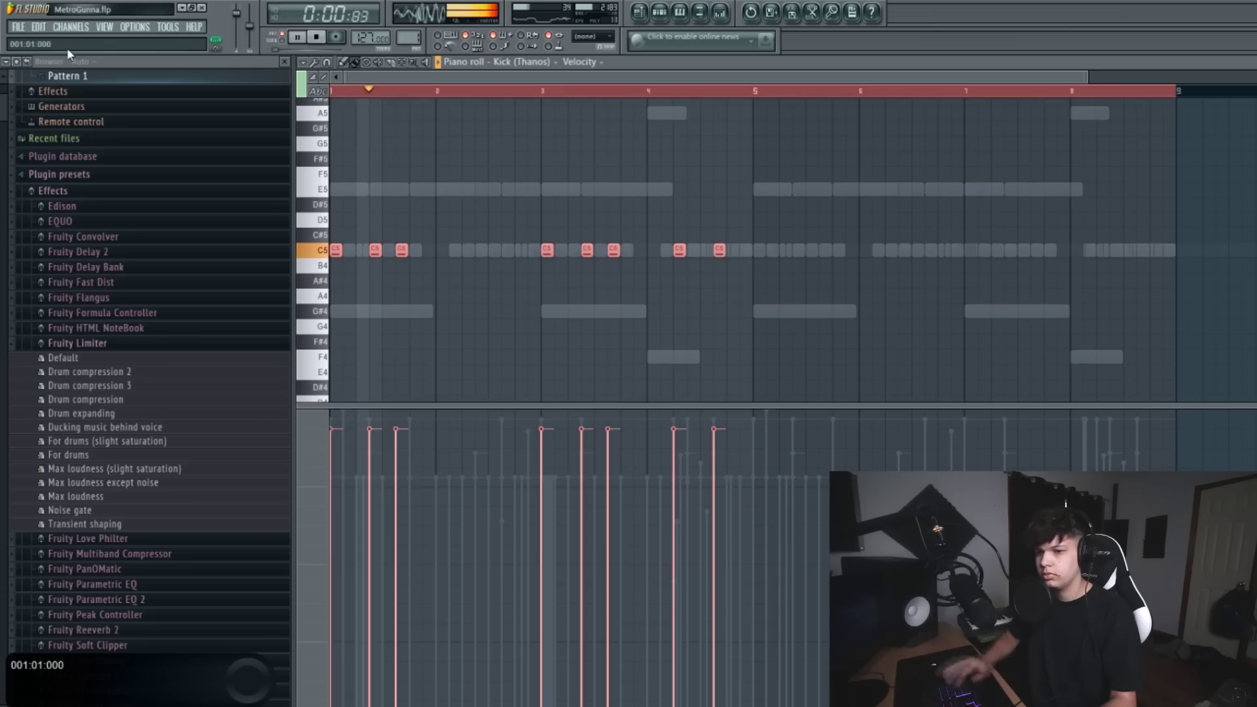
# Duplicate the four-bar kick pattern into bars 5 to 8 and play it back from bar 5
pyautogui.click(403, 63)
pyautogui.moveTo(750, 92); pyautogui.dragTo(332, 92)
pyautogui.hotkey('ctrl', 'b')
pyautogui.click(795, 92)
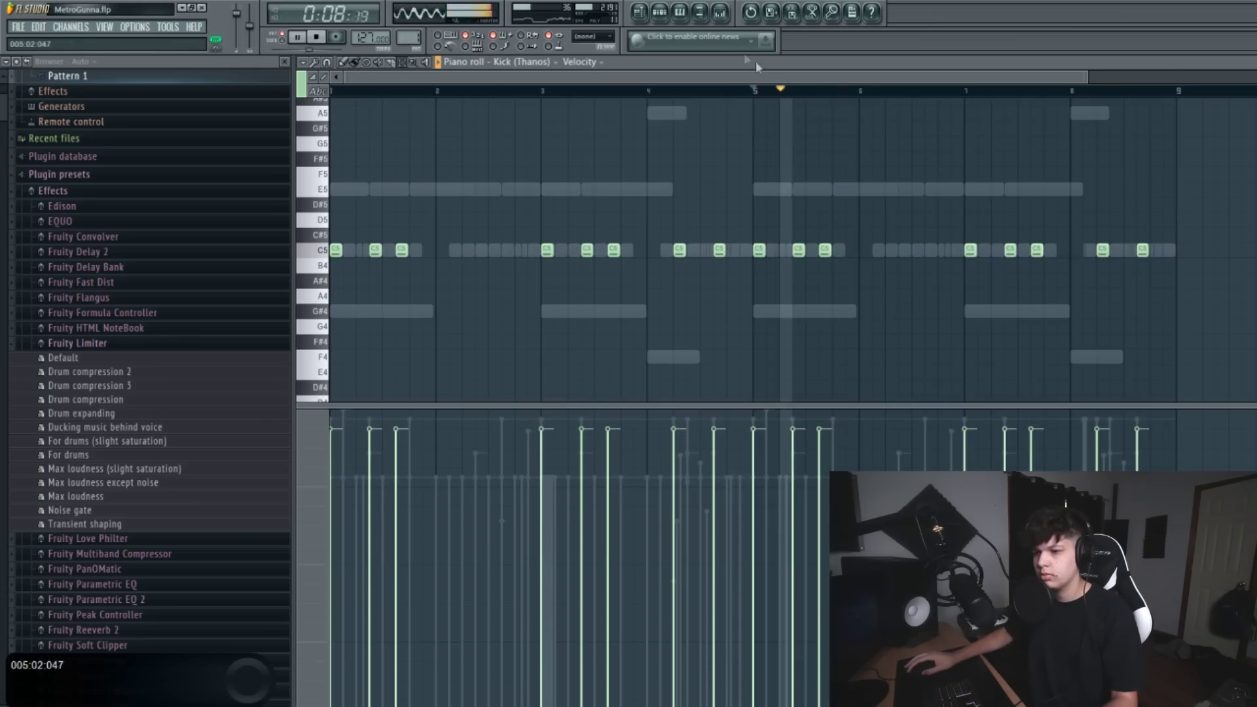
# Audition the snares and place Snare (Faithful) hits on C5 in bars 2, 3, 4, 6, 7 and 8
pyautogui.click(663, 15)
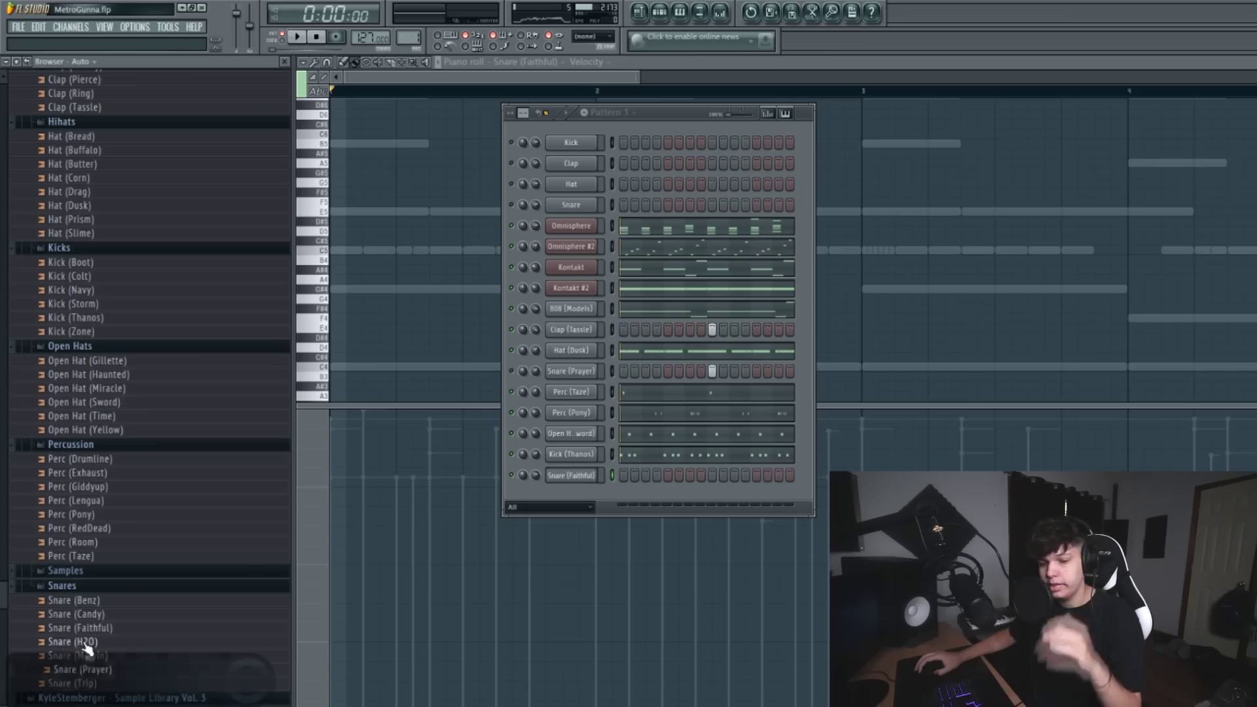
pyautogui.click(82, 641)
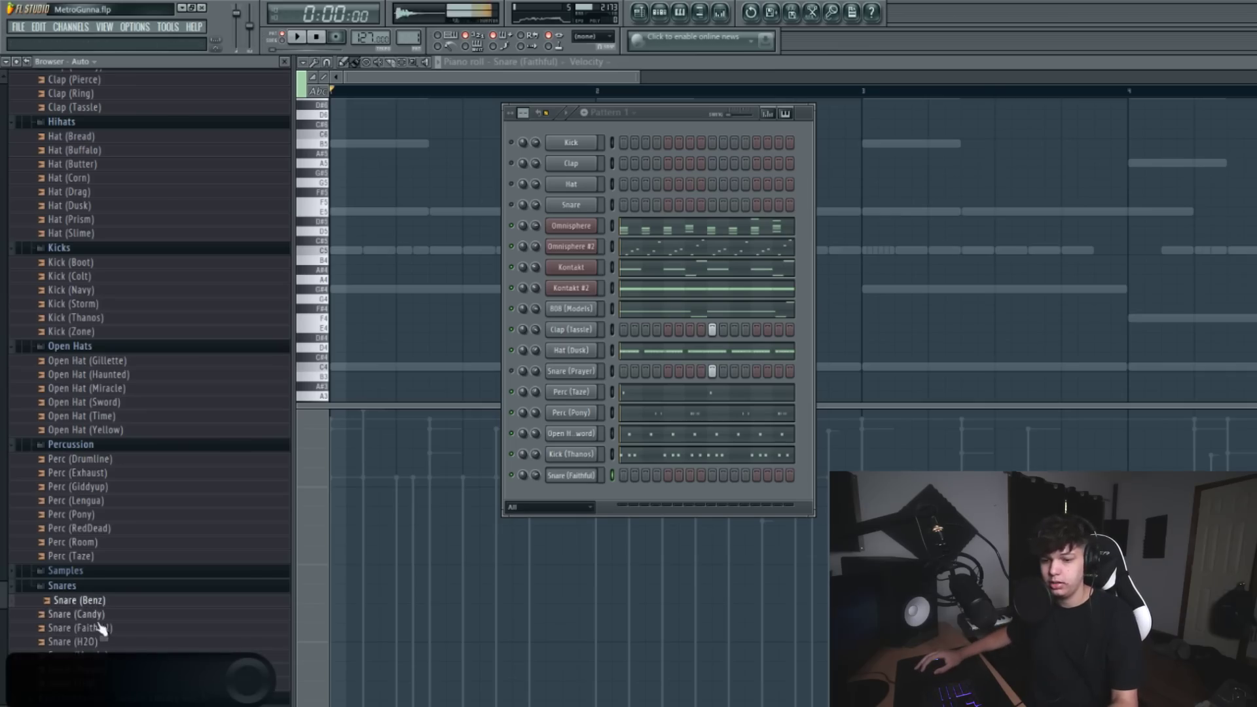
pyautogui.rightClick(586, 478)
pyautogui.click(614, 474)
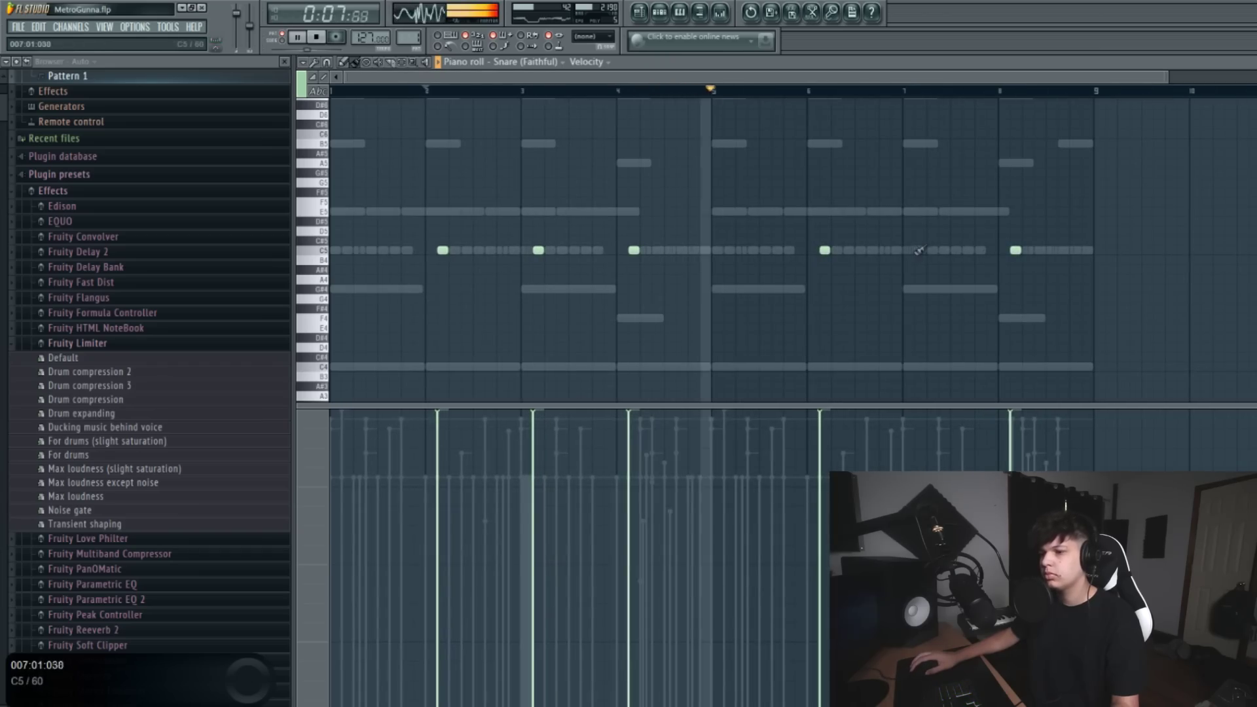
# Raise the channel volume of Snare (Faithful) slightly
pyautogui.press('F7')
pyautogui.press('F6')
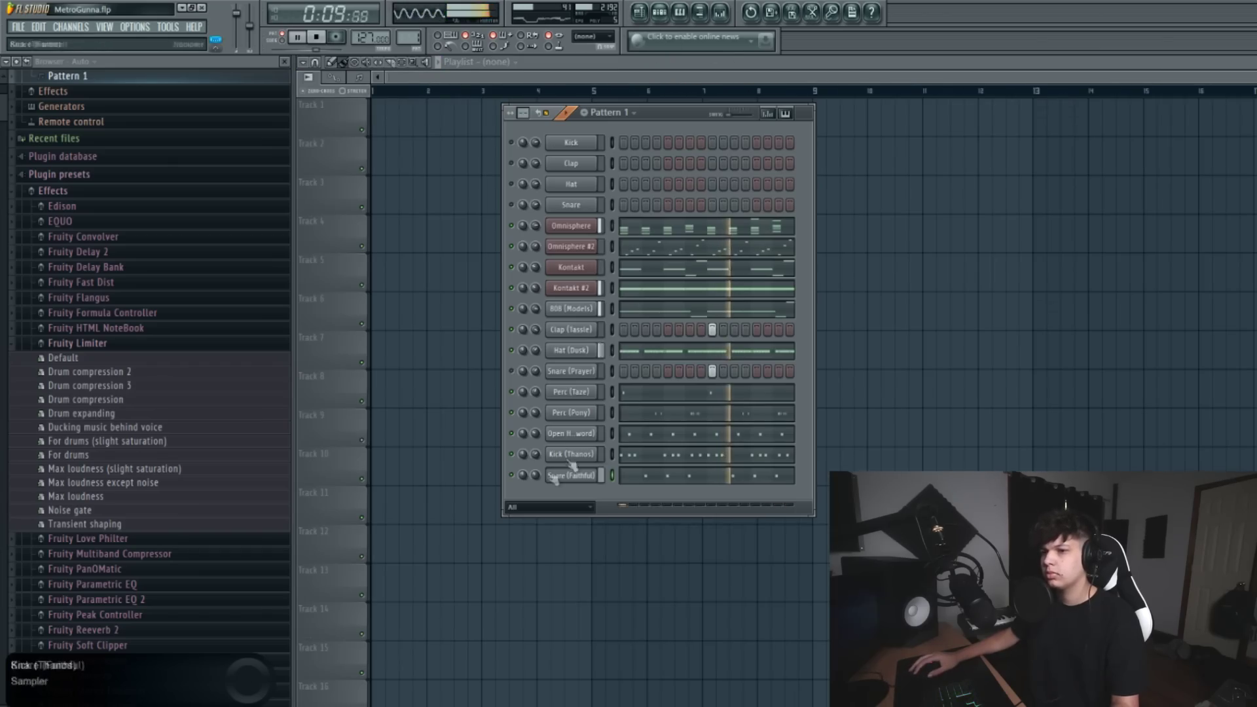
pyautogui.moveTo(536, 475); pyautogui.dragTo(536, 468)
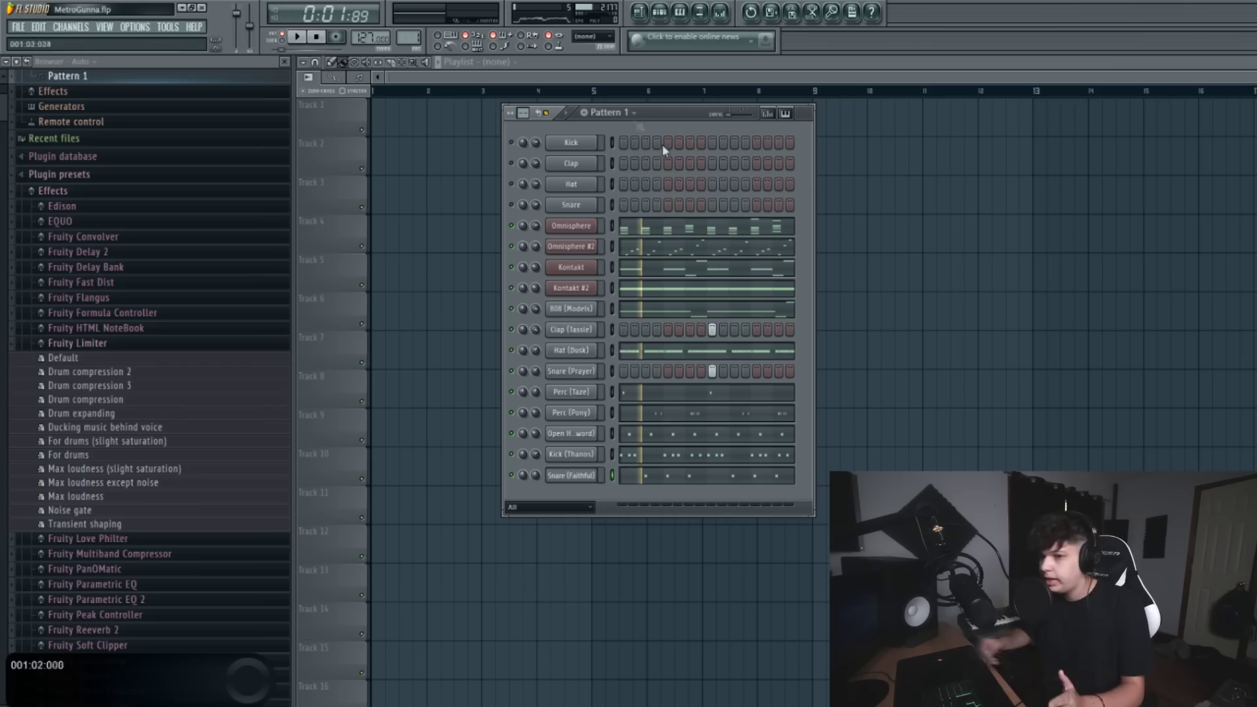
# Split Pattern 1 by channel and clear the view to the playlist
pyautogui.click(632, 115)
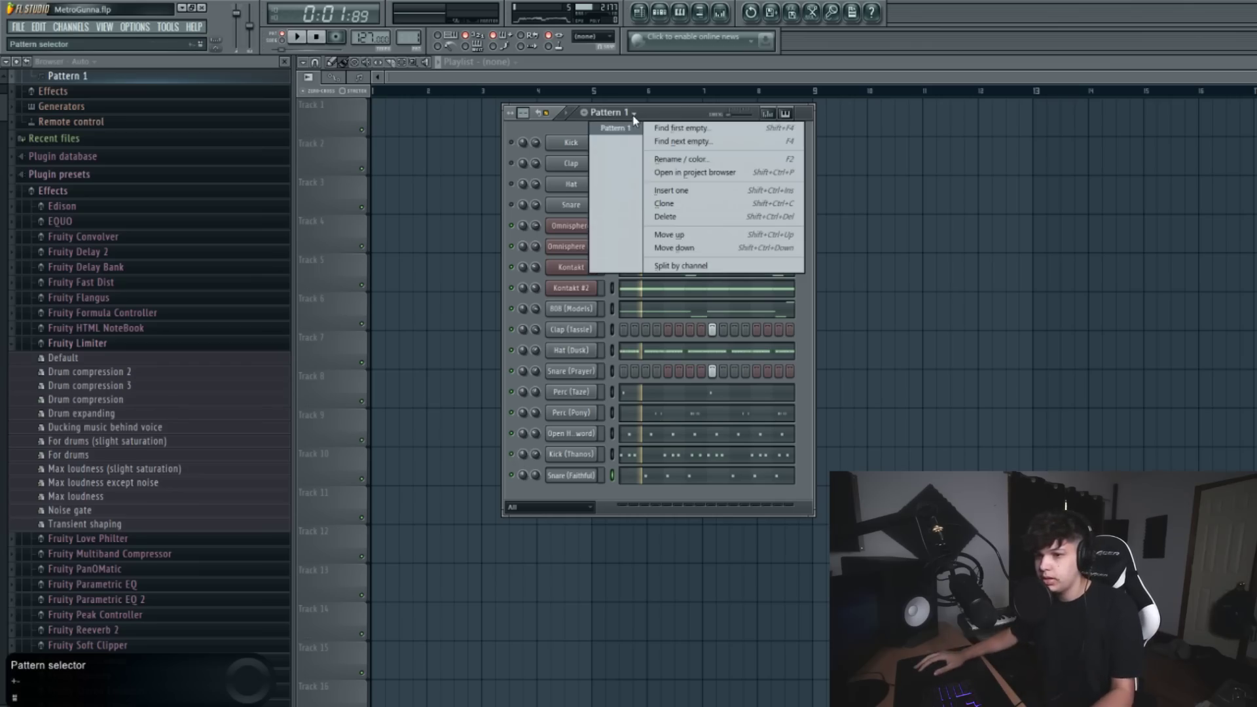
pyautogui.click(675, 269)
pyautogui.press('F6')
# Place the Omnisphere, Omnisphere #2, Kontakt and Kontakt #2 patterns on playlist tracks 1 to 4, starting at bar 1
pyautogui.click(566, 163)
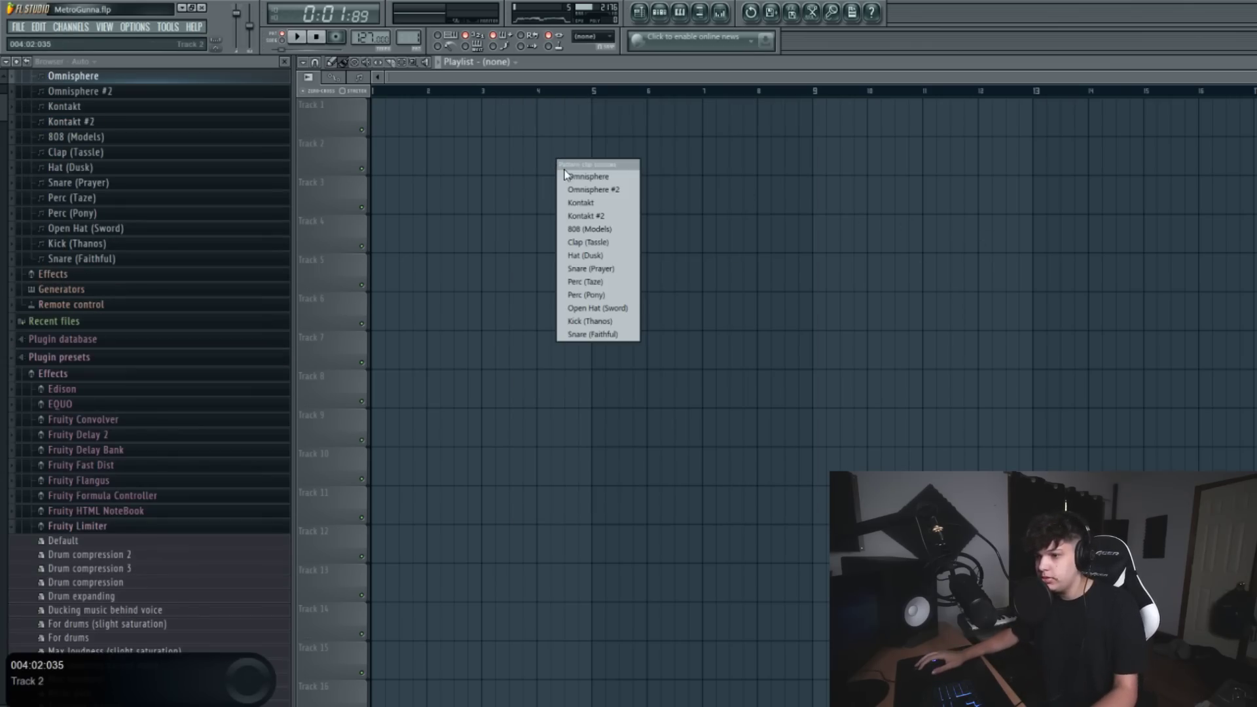
pyautogui.click(569, 178)
pyautogui.moveTo(446, 125); pyautogui.dragTo(334, 174)
pyautogui.press('KP_Add')
pyautogui.press('KP_Add')
pyautogui.moveTo(419, 197); pyautogui.dragTo(367, 208)
pyautogui.press('KP_Add')
pyautogui.moveTo(449, 237); pyautogui.dragTo(428, 239)
# Place the 808 (Models), Clap (Tassle), Hat (Dusk) and Snare (Prayer) patterns on tracks 5 to 8, starting at bar 1
pyautogui.press('KP_Add')
pyautogui.click(403, 276)
pyautogui.press('KP_Add')
pyautogui.click(406, 310)
pyautogui.press('KP_Add')
pyautogui.click(405, 347)
pyautogui.press('KP_Add')
pyautogui.click(402, 384)
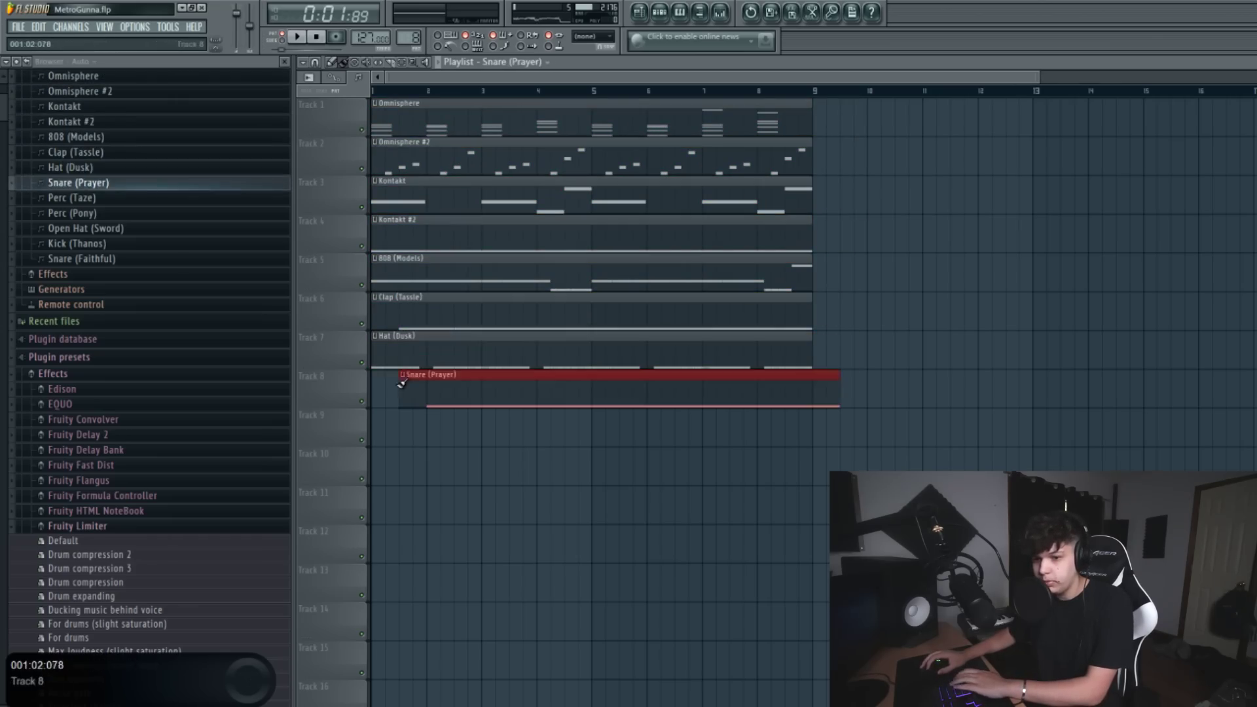
# Place Perc (Taze), Perc (Pony), Open Hat (Sword) and Kick (Thanos) on tracks 9 to 12 at bar 1, and select the Snare (Faithful) pattern
pyautogui.press('KP_Add')
pyautogui.click(402, 422)
pyautogui.press('KP_Add')
pyautogui.click(403, 461)
pyautogui.press('KP_Add')
pyautogui.click(402, 500)
pyautogui.press('KP_Add')
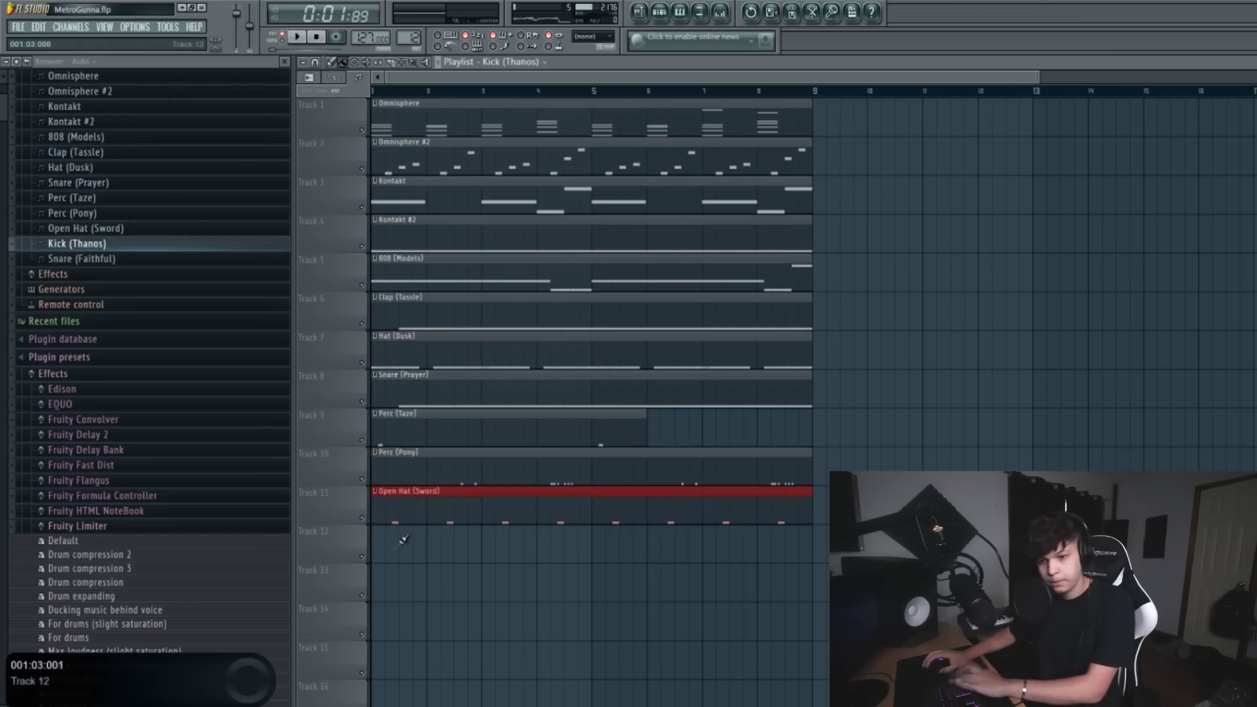
pyautogui.click(403, 539)
pyautogui.press('KP_Add')
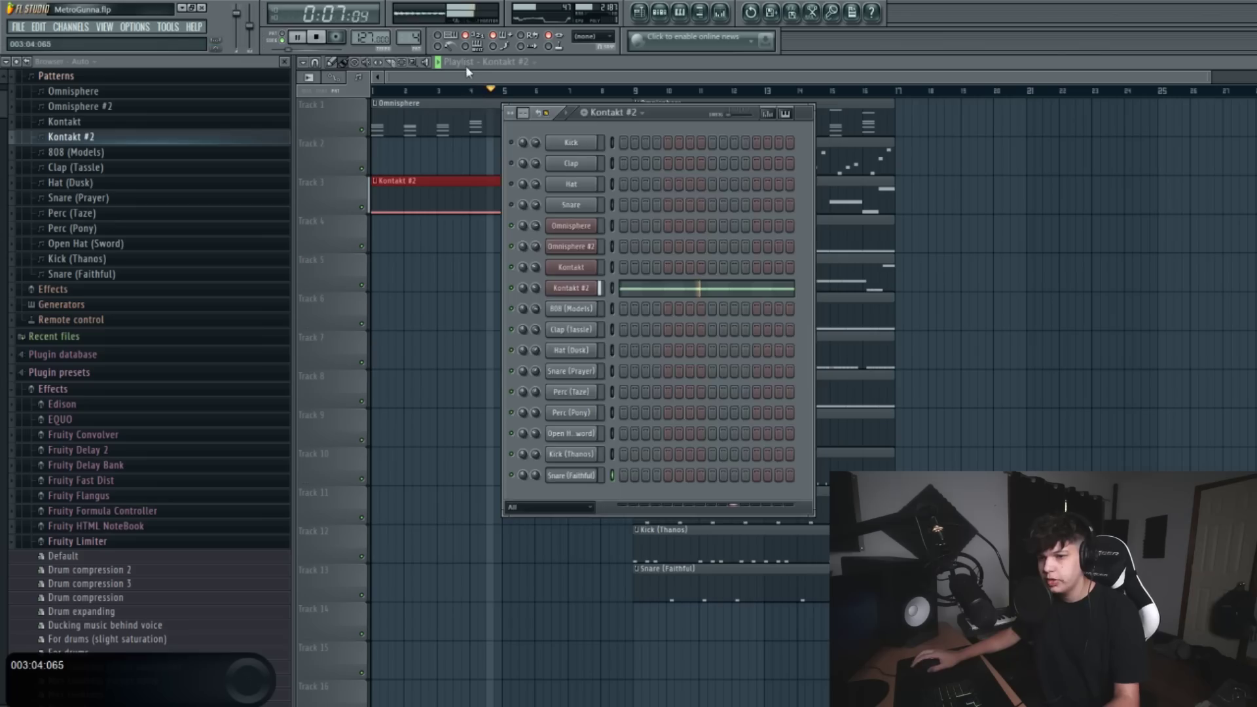
# Delete the Snare (Prayer) clip at bar 17 from track 8 of the playlist
pyautogui.click(466, 65)
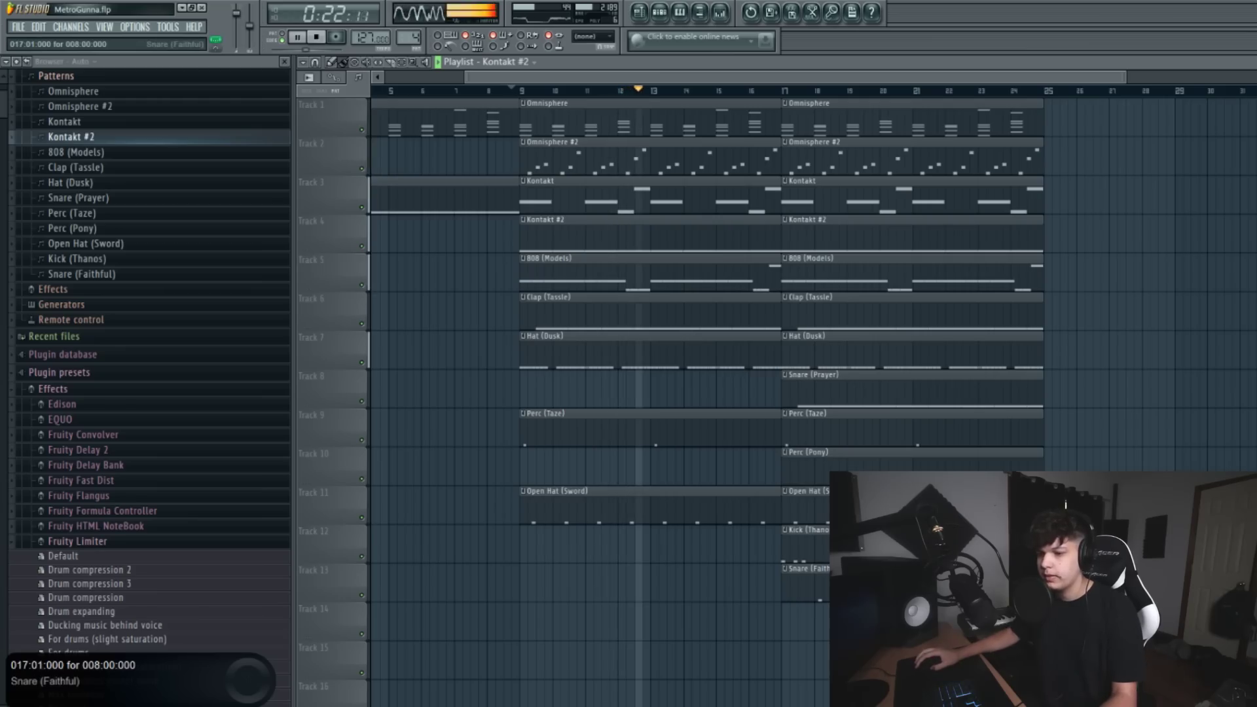
pyautogui.rightClick(790, 391)
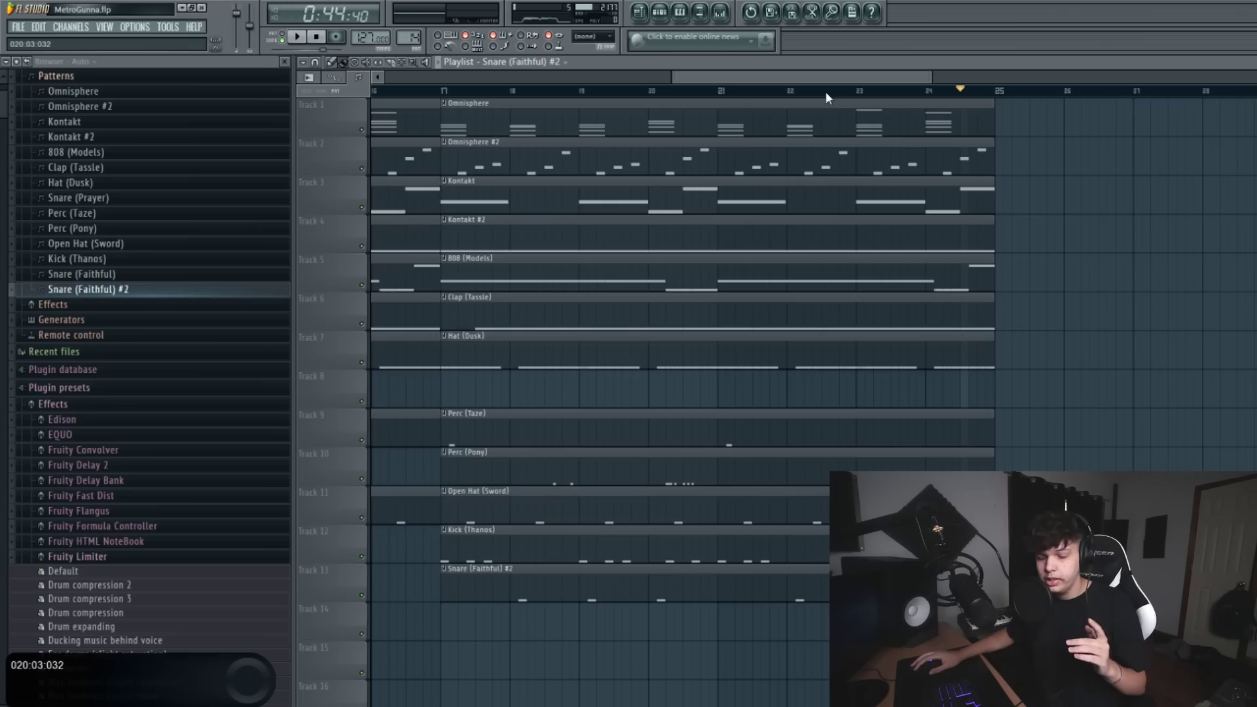
# Open the Snare (Faithful) #2 pattern in the piano roll and play the song from the middle of bar 20
pyautogui.moveTo(821, 95); pyautogui.dragTo(819, 86)
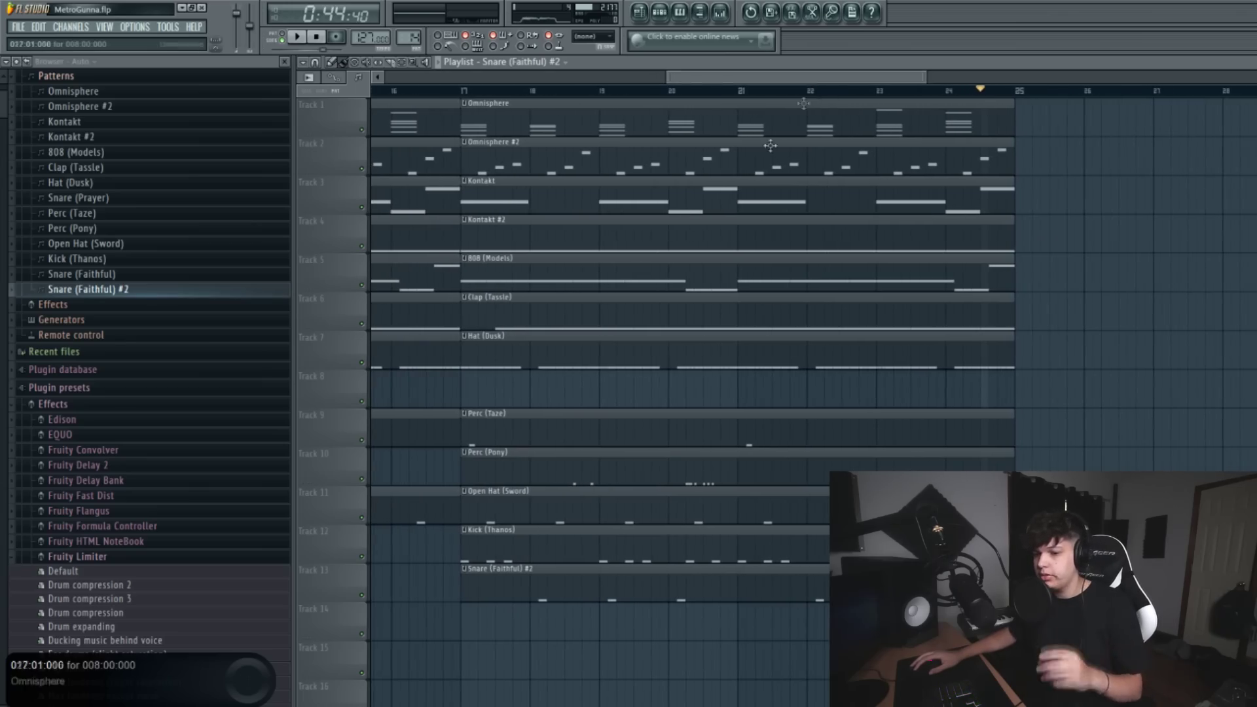
pyautogui.click(467, 573)
pyautogui.click(723, 91)
pyautogui.click(722, 91)
pyautogui.click(659, 13)
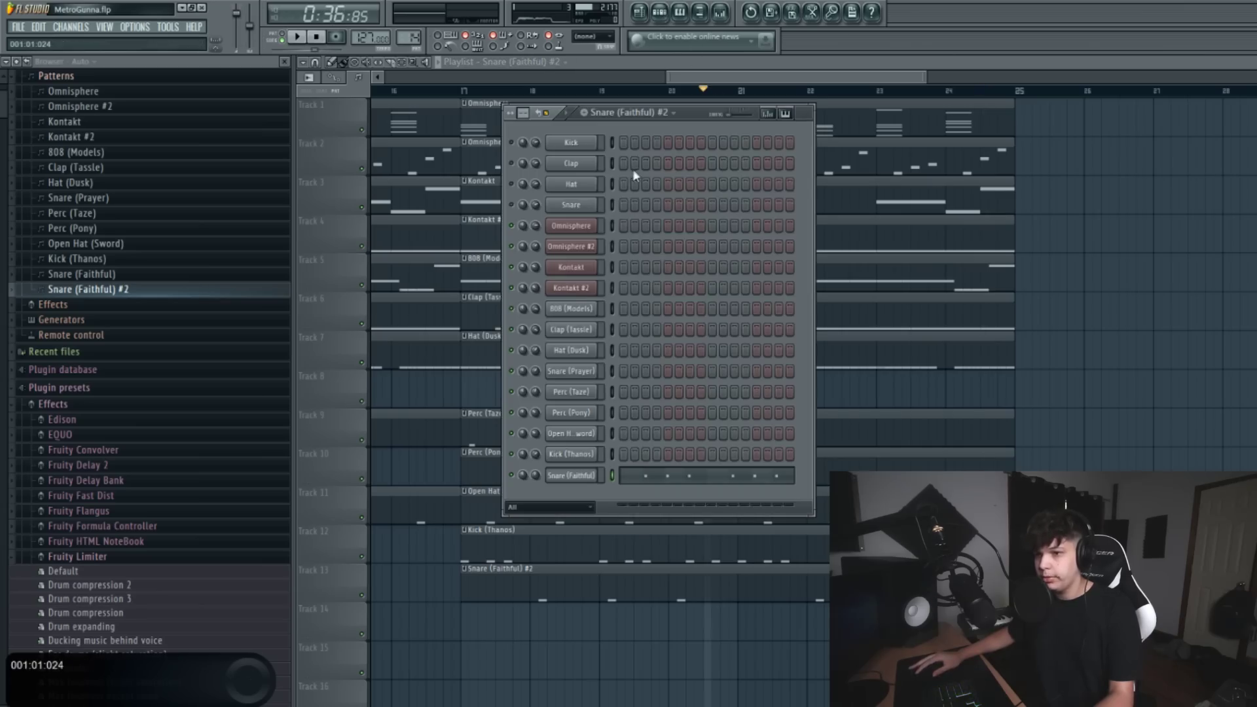
pyautogui.click(679, 481)
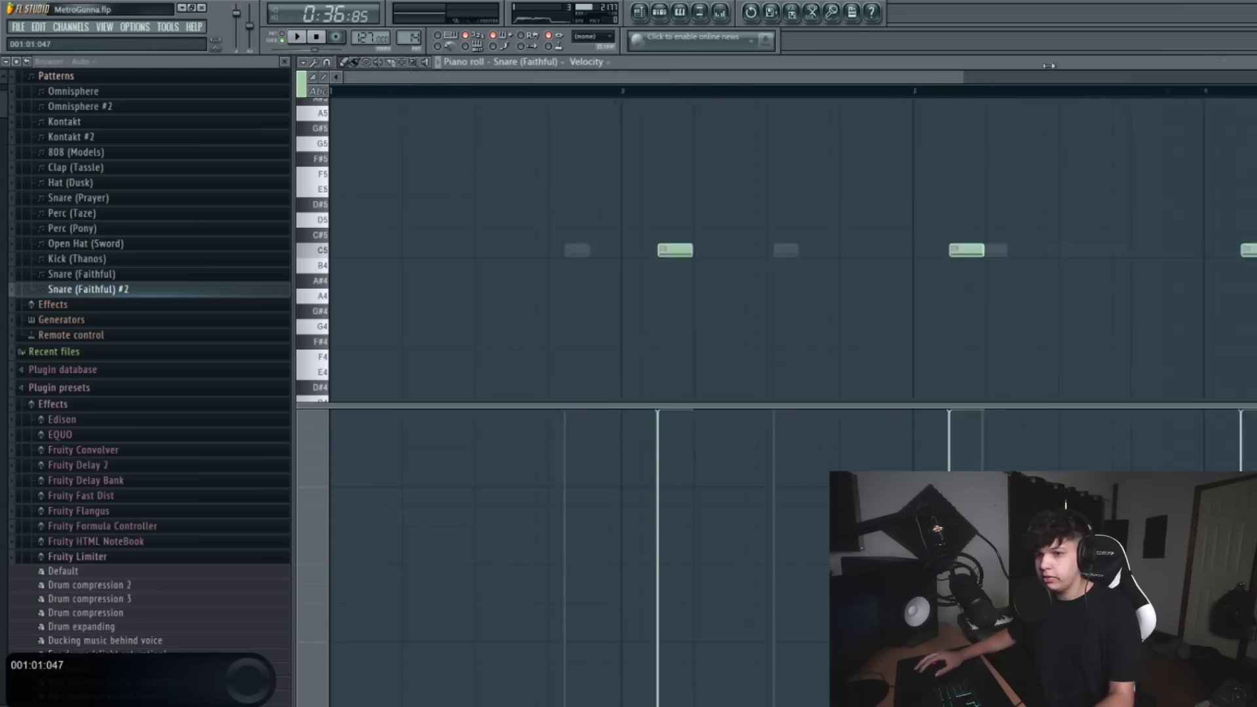
pyautogui.press('space')
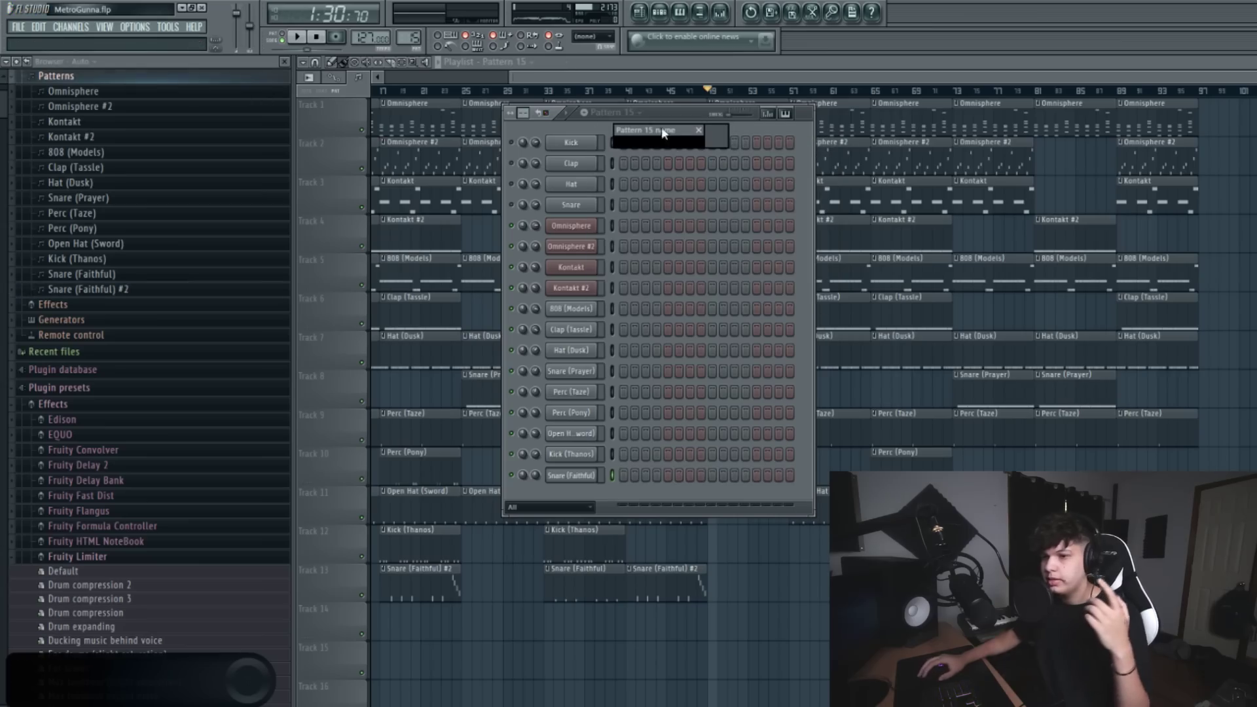
# Add another Omnisphere instrument channel for Pattern 15
pyautogui.click(72, 27)
pyautogui.moveTo(91, 38)
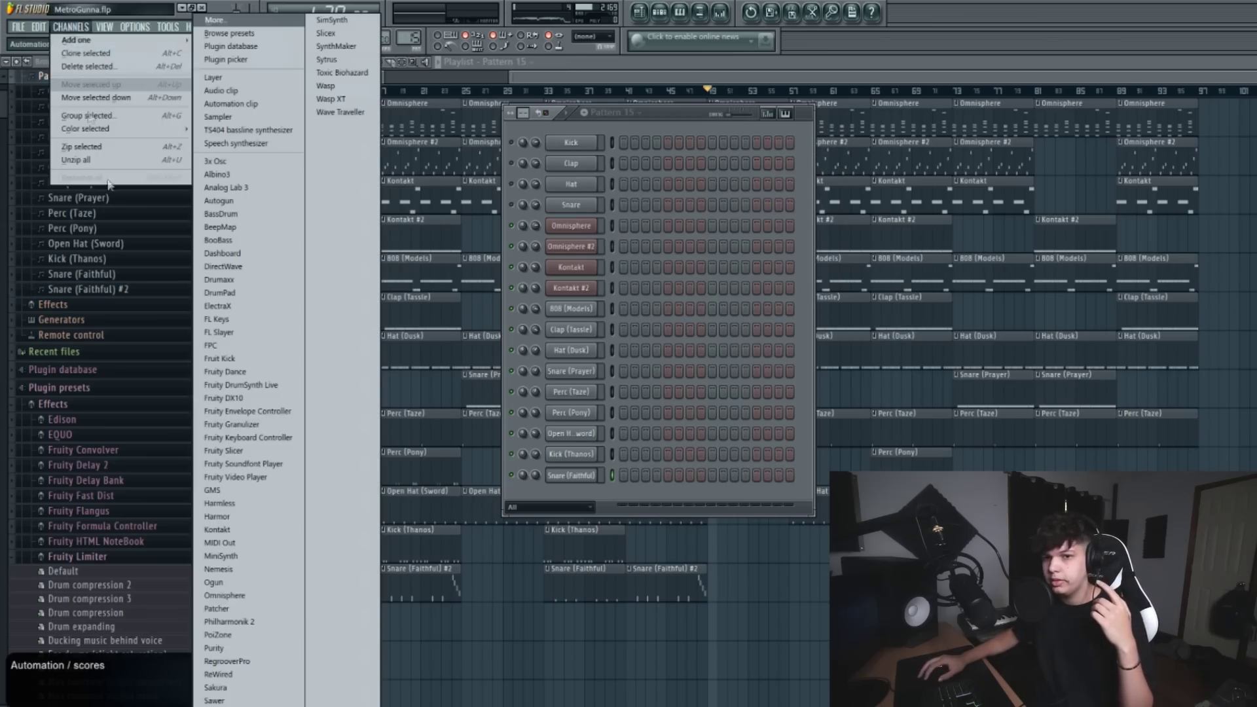
pyautogui.click(243, 597)
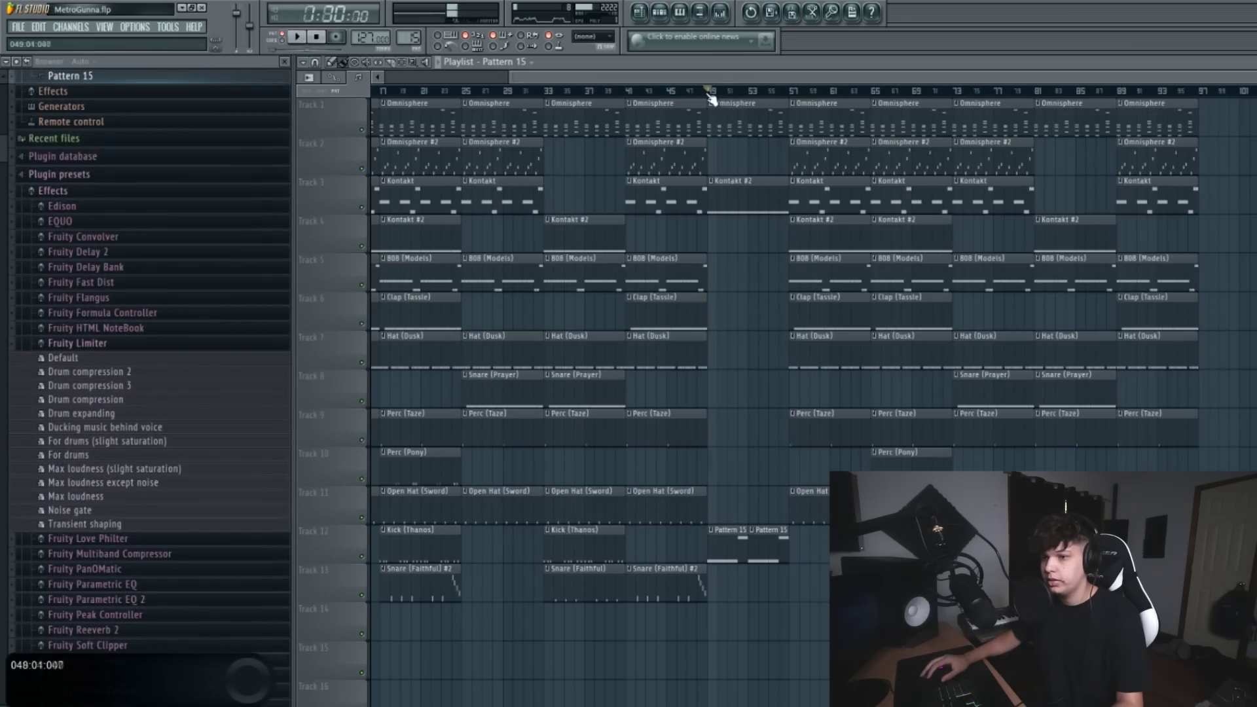
# Play the song from bar 49 to hear the Pattern 15 clips and check the Omnisphere #3 channel
pyautogui.press('space')
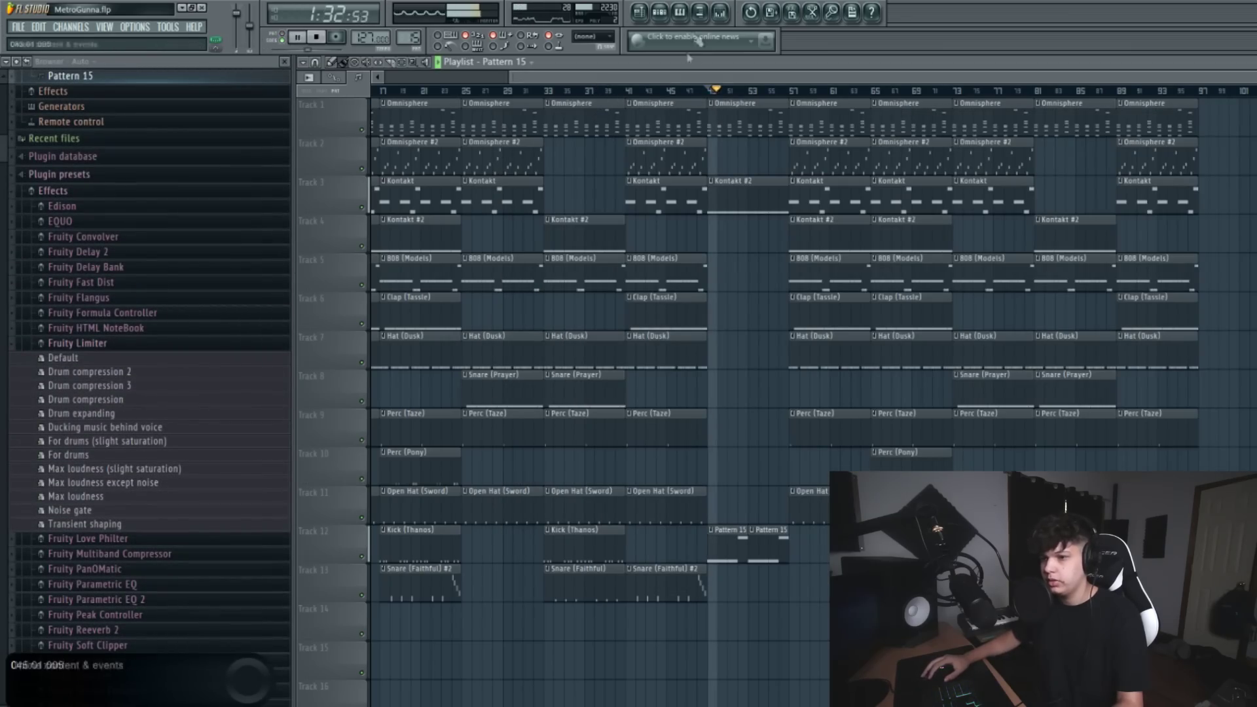
pyautogui.click(661, 13)
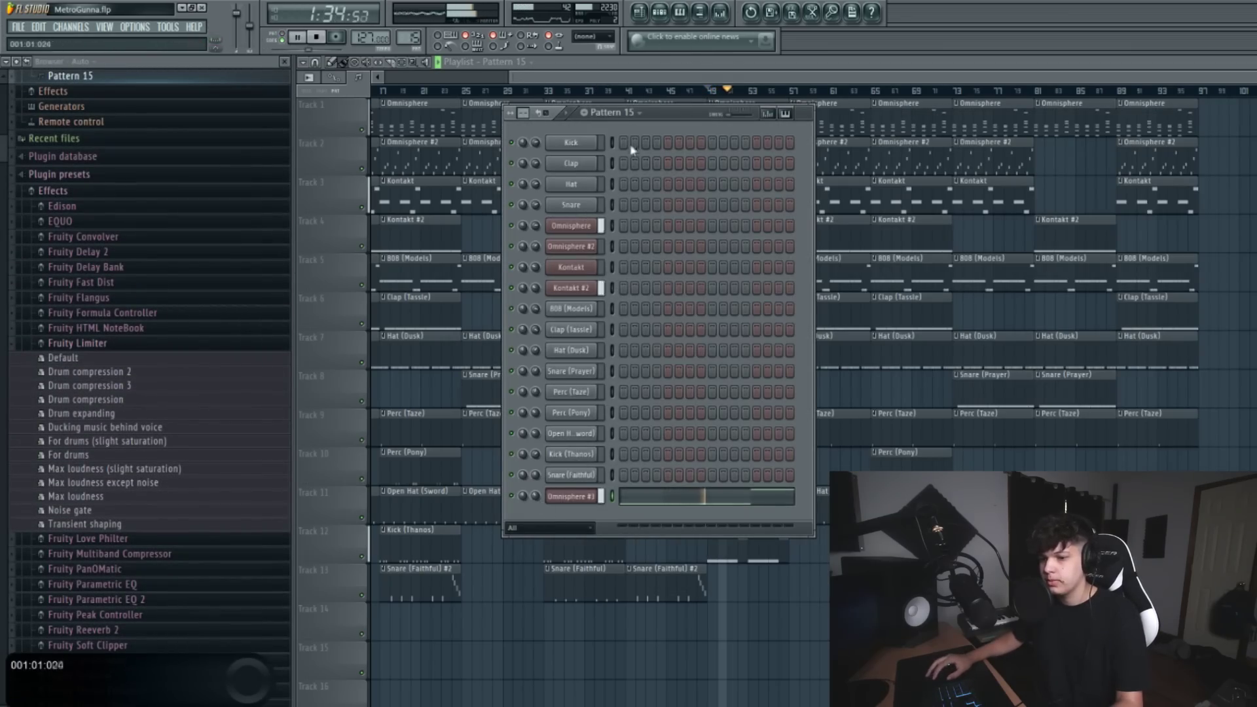
pyautogui.press('F6')
pyautogui.press('space')
# Select the arrangement from bar 49 to its end and duplicate it at bar 97
pyautogui.moveTo(1165, 640); pyautogui.dragTo(760, 87)
pyautogui.hotkey('ctrl', 'b')
pyautogui.hscroll(5, 596, 75)
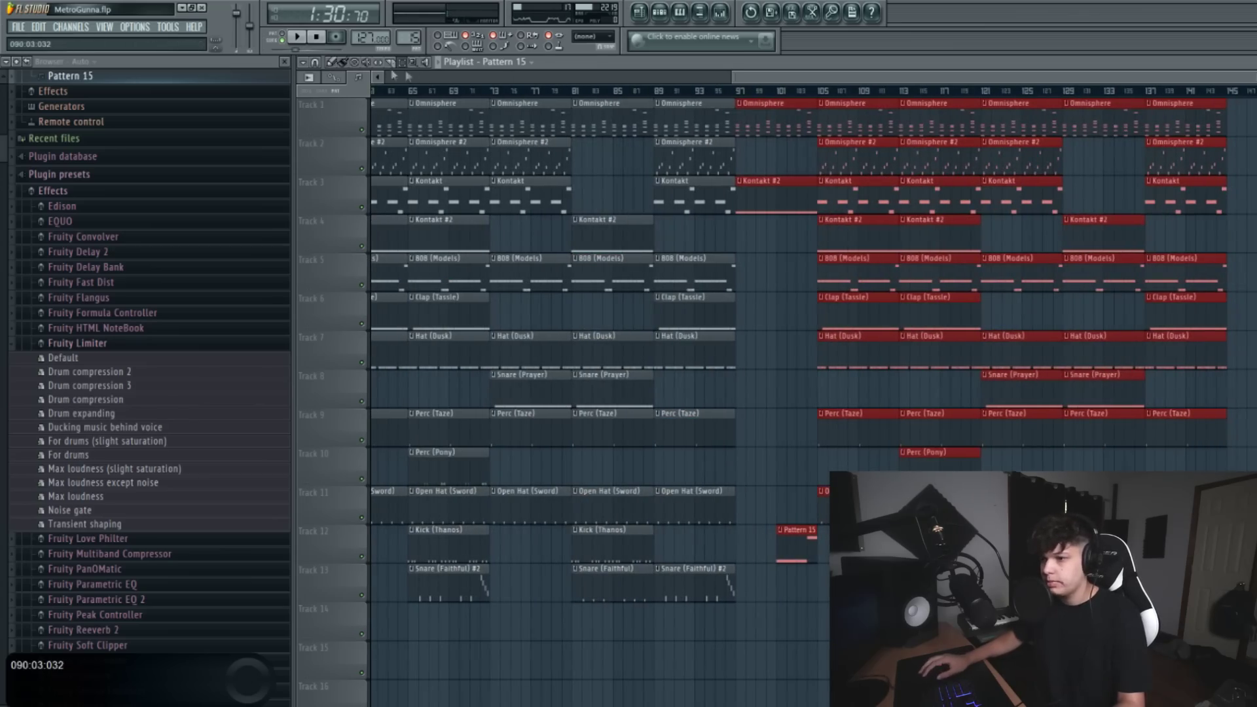
# Delete the duplicated clips from bar 121 onward, keeping only Omnisphere, Omnisphere #2 and Kontakt in bars 121 to 128, and clear the selection
pyautogui.moveTo(1043, 242)
pyautogui.mouseDown()
pyautogui.moveTo(1081, 423)
pyautogui.moveTo(1139, 223)
pyautogui.moveTo(1017, 157)
pyautogui.mouseUp()
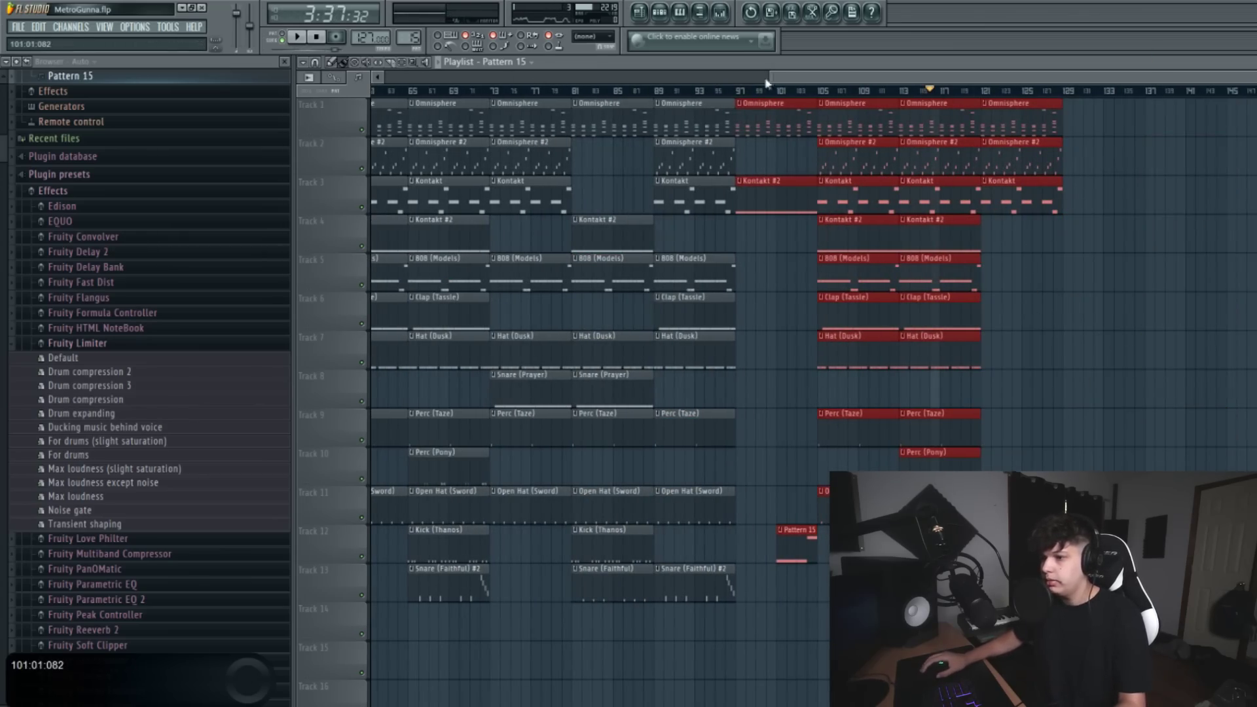
pyautogui.moveTo(768, 80); pyautogui.dragTo(513, 80)
pyautogui.keyDown('ctrl'); pyautogui.click(655, 530); pyautogui.keyUp('ctrl')
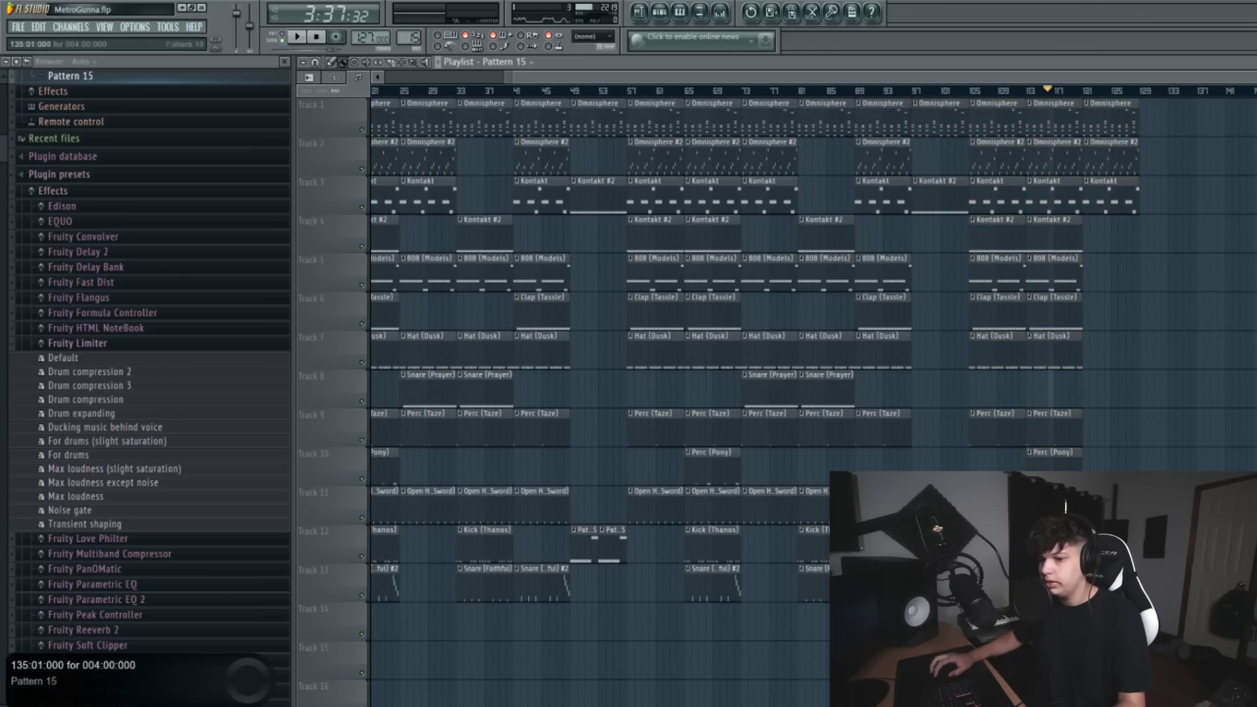